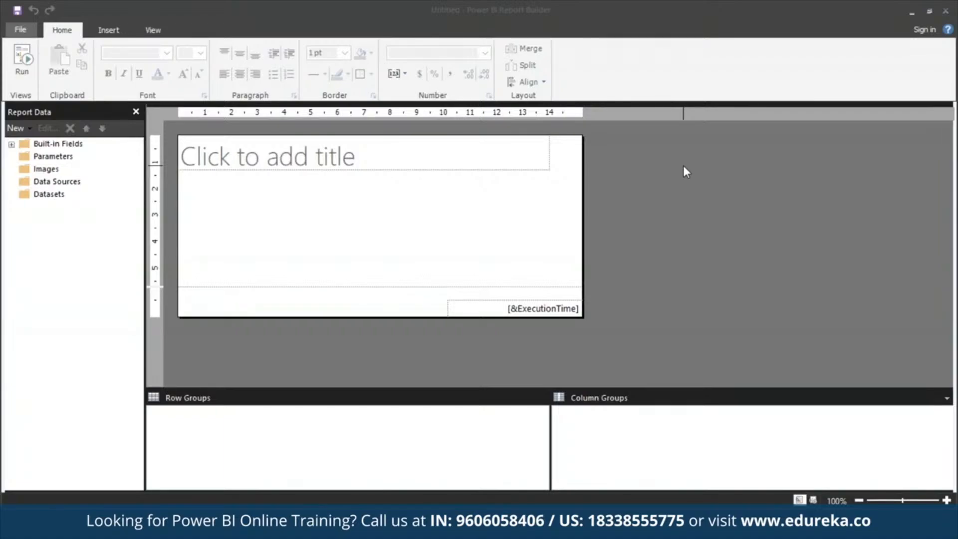
Start a new report with the Table or Matrix Wizard and choose to create a dataset
{"action": "left_click", "coordinate": [20, 29]}
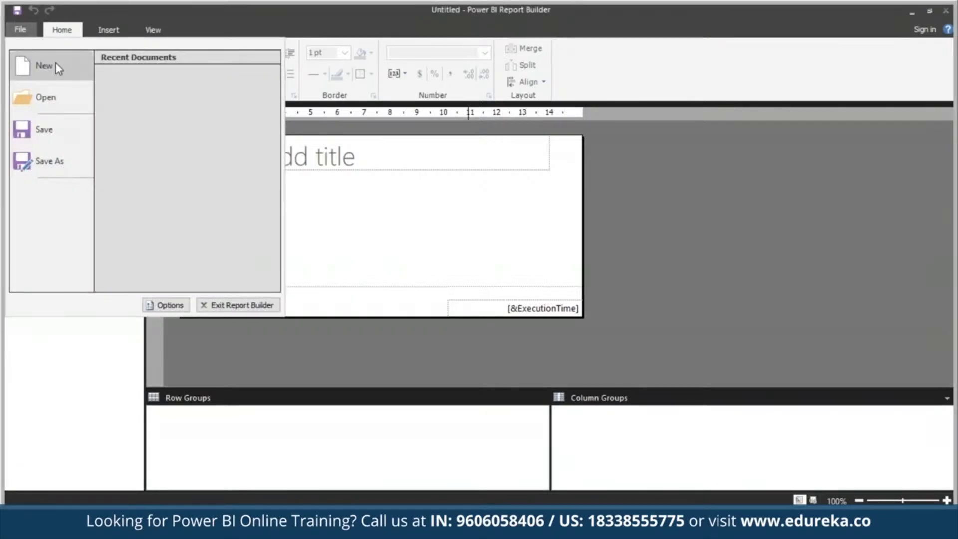
{"action": "left_click", "coordinate": [56, 65]}
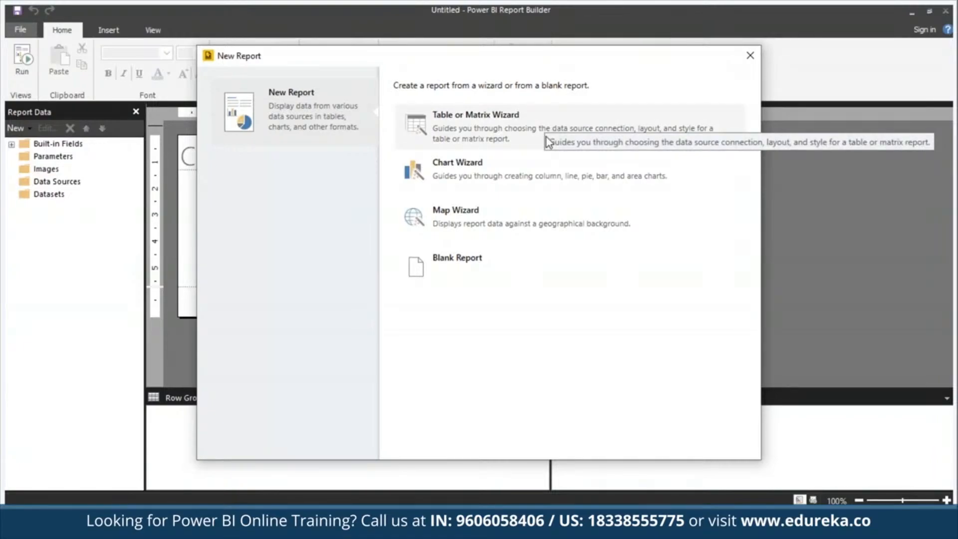
{"action": "left_click", "coordinate": [530, 135]}
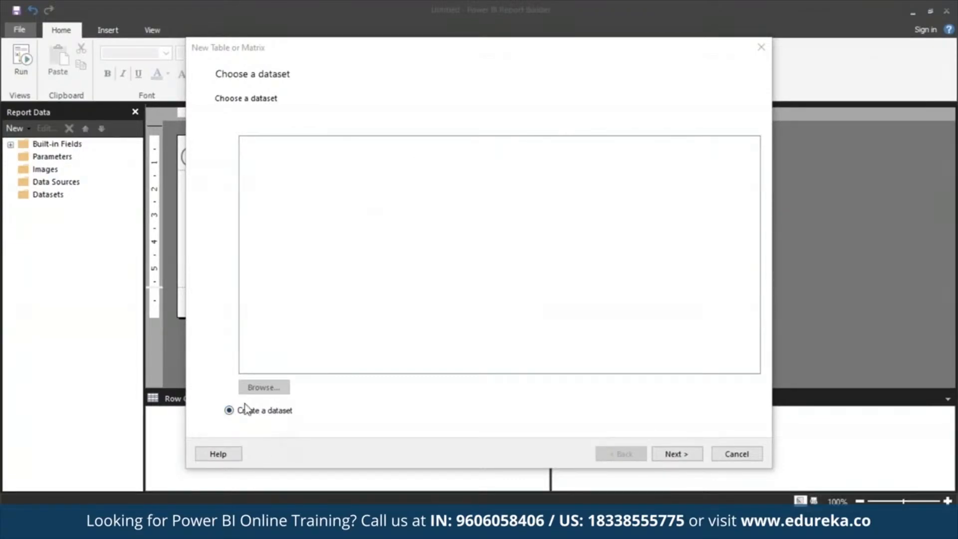
{"action": "left_click", "coordinate": [681, 455]}
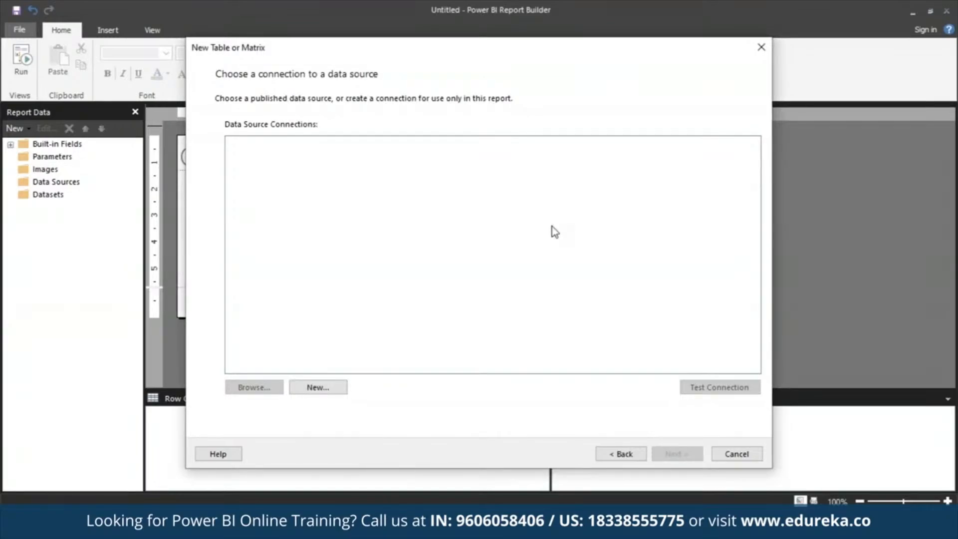
Create a new data source connection for the report and name it MyAzureDataSource
{"action": "left_click", "coordinate": [345, 388]}
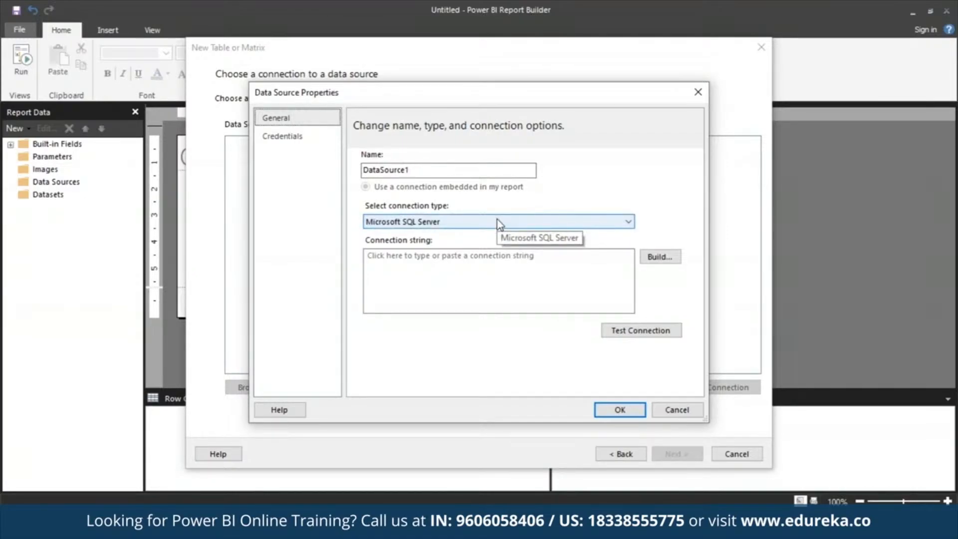
{"action": "double_click", "coordinate": [503, 170]}
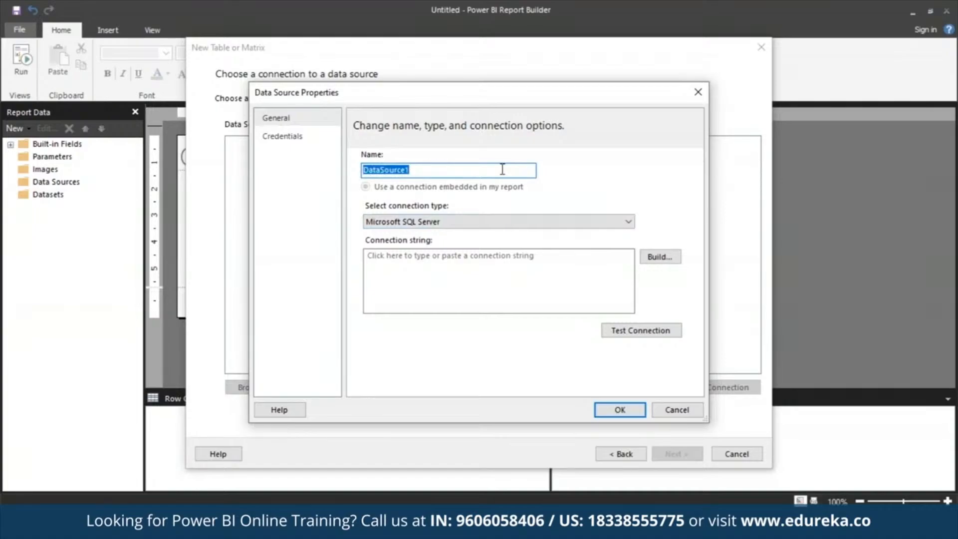
{"action": "type", "text": "MyAzureDataSo"}
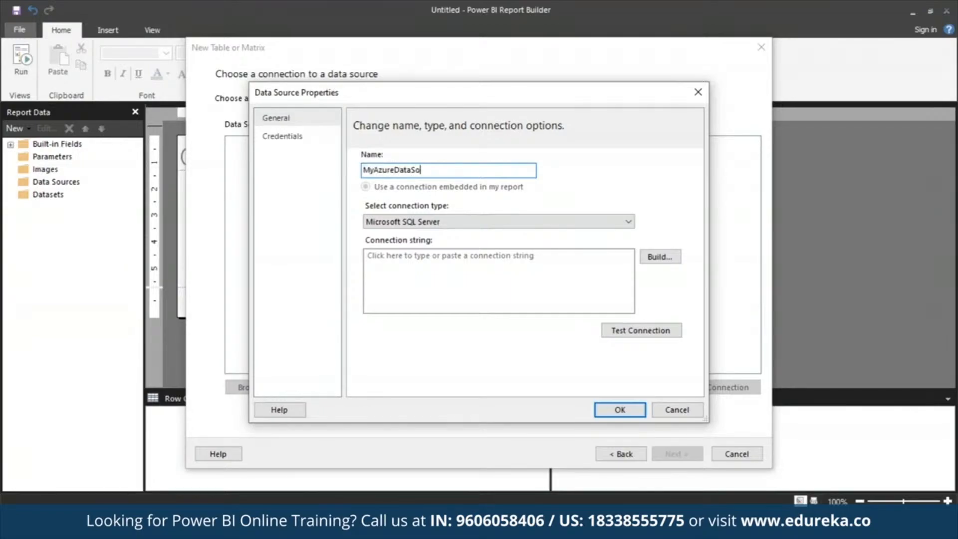
{"action": "type", "text": "urce"}
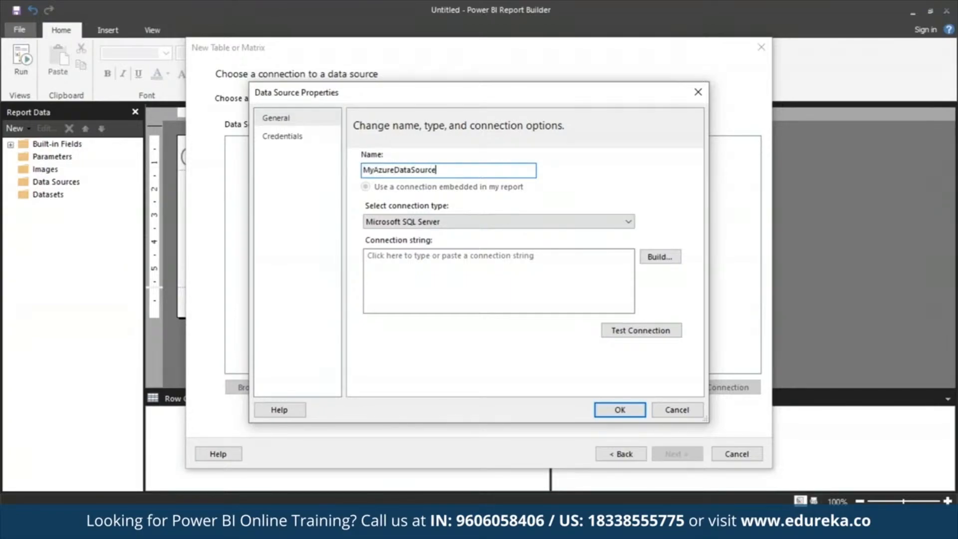
Set the connection type to Microsoft Azure SQL Database and start building its connection string with SQL Server Authentication
{"action": "left_click", "coordinate": [629, 223]}
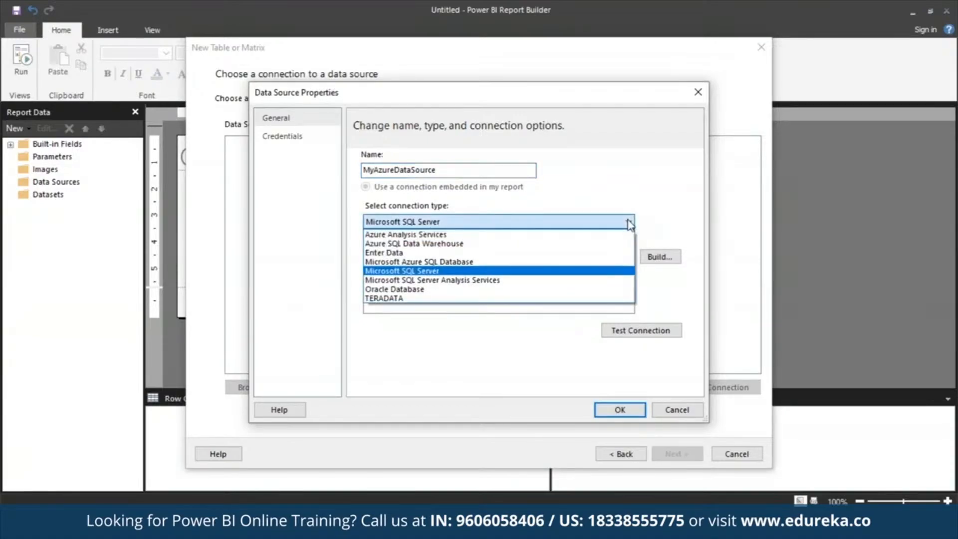
{"action": "left_click", "coordinate": [572, 265]}
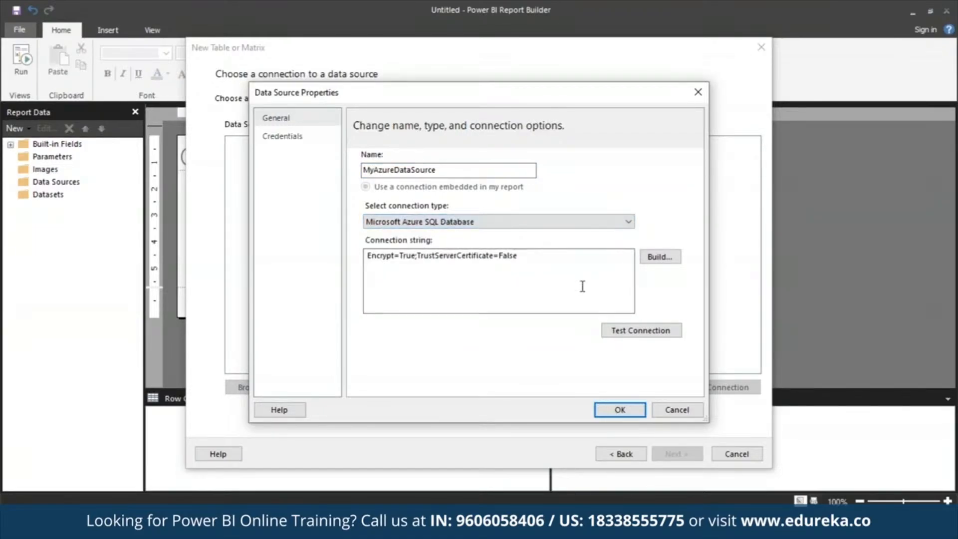
{"action": "left_click", "coordinate": [667, 257]}
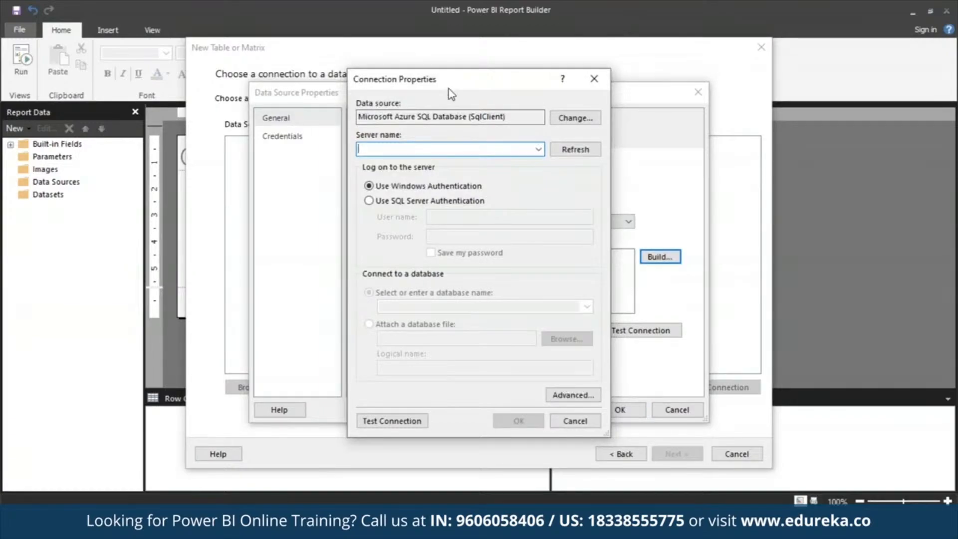
{"action": "left_click", "coordinate": [432, 201]}
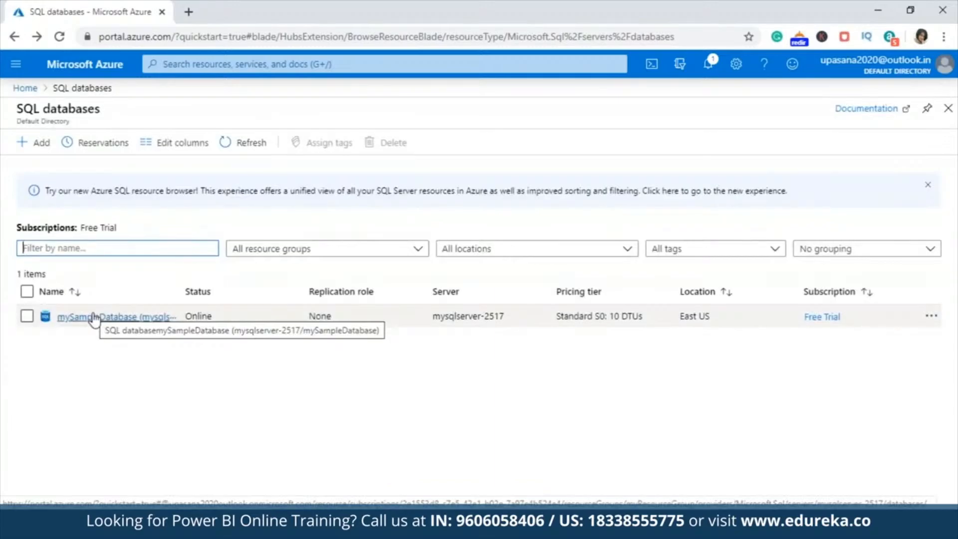
Switch to the Azure portal, open the mySampleDatabase SQL database and copy its server name
{"action": "left_click", "coordinate": [94, 318]}
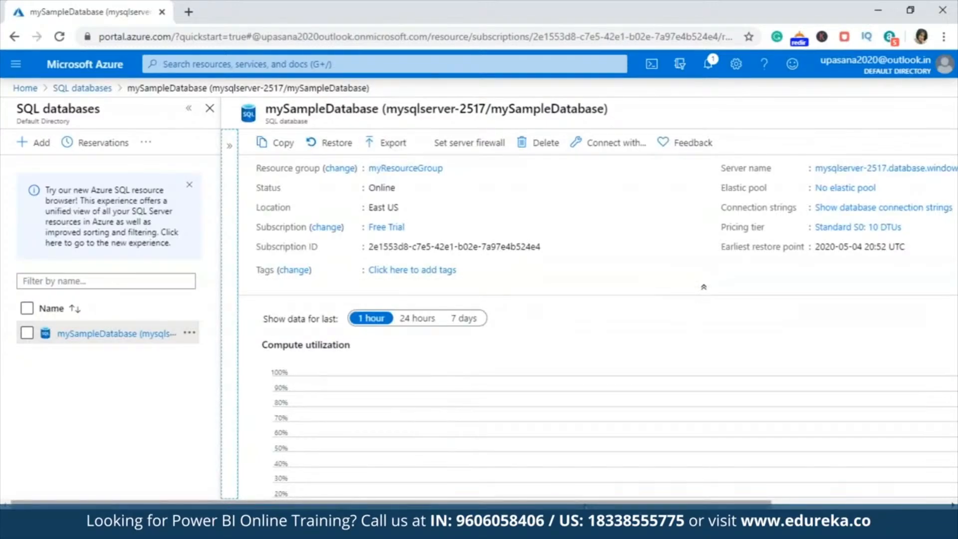
{"action": "left_click_drag", "start_coordinate": [644, 504], "coordinate": [831, 504]}
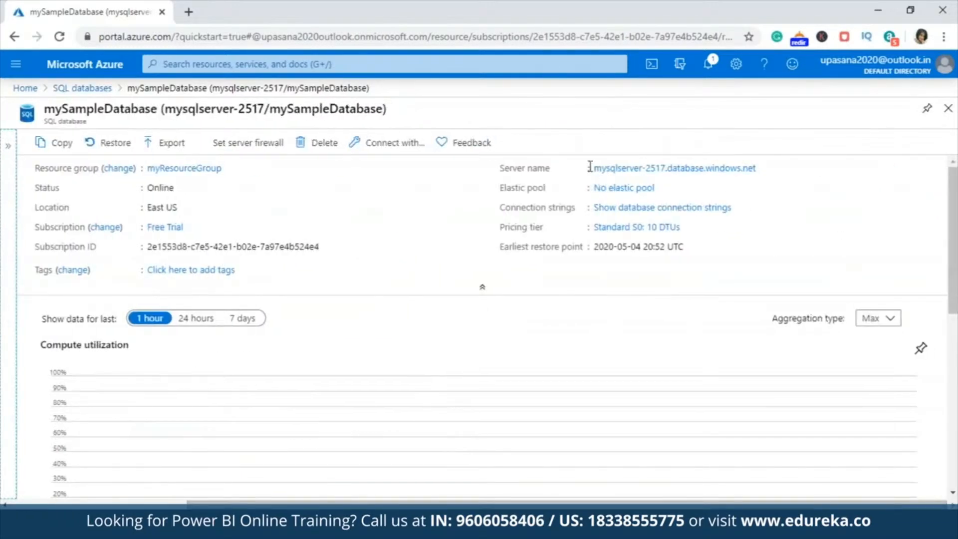
{"action": "left_click_drag", "start_coordinate": [592, 169], "coordinate": [785, 171]}
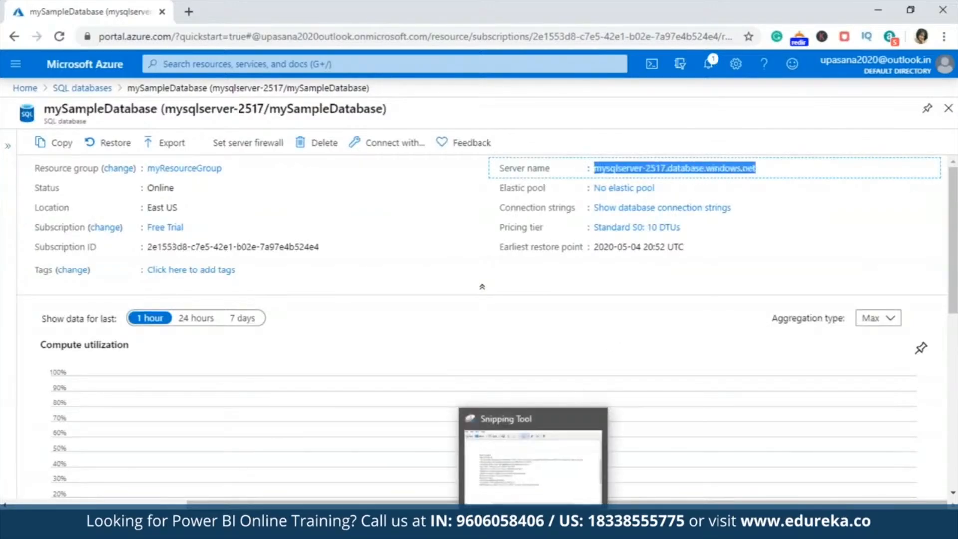
{"action": "mouse_move", "coordinate": [601, 529]}
{"action": "left_click", "coordinate": [633, 529]}
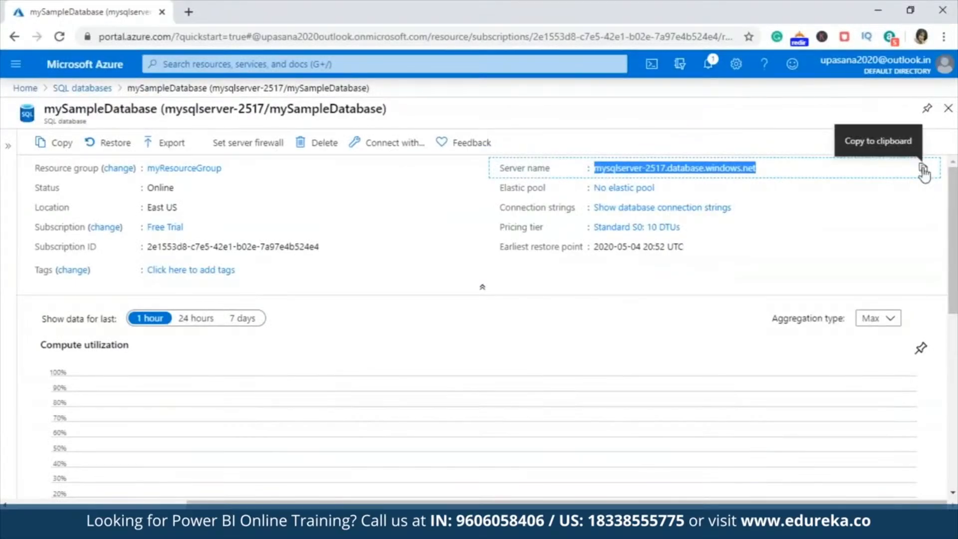
{"action": "left_click", "coordinate": [924, 170]}
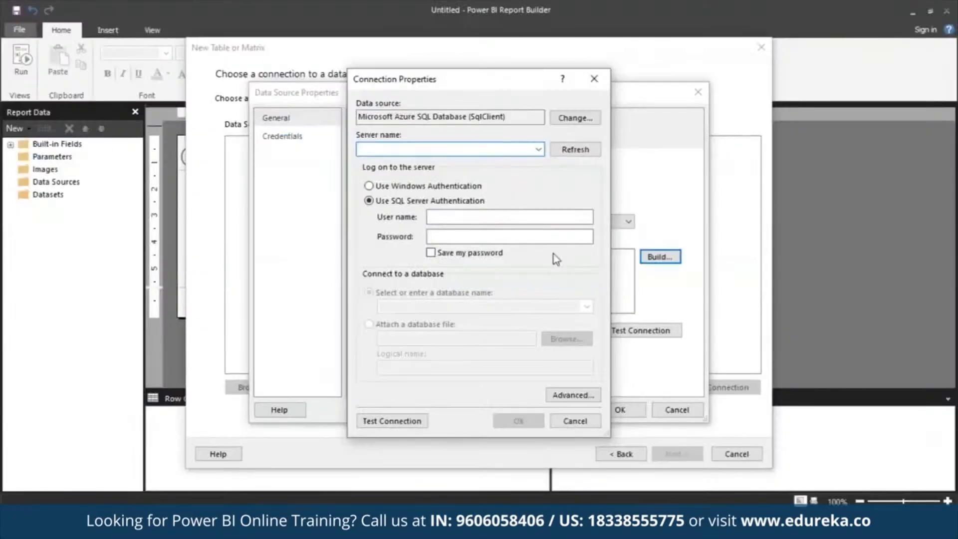
In Power BI Report Builder's connection properties, enter server mysqlserver-2517.database.windows.net, user name azureuser and the account password, with the password saved
{"action": "key", "text": "ctrl+v"}
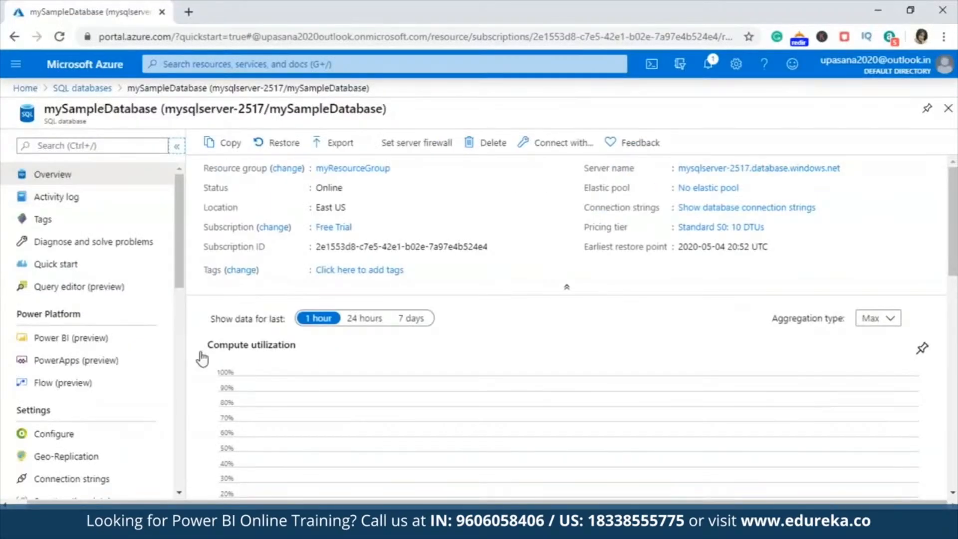
{"action": "left_click", "coordinate": [114, 286]}
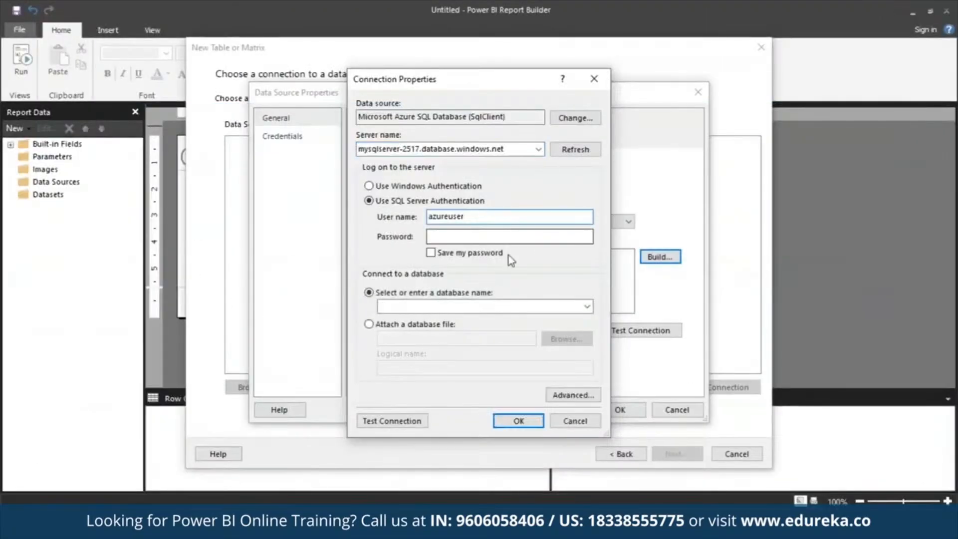
{"action": "left_click", "coordinate": [507, 238]}
{"action": "type", "text": "************"}
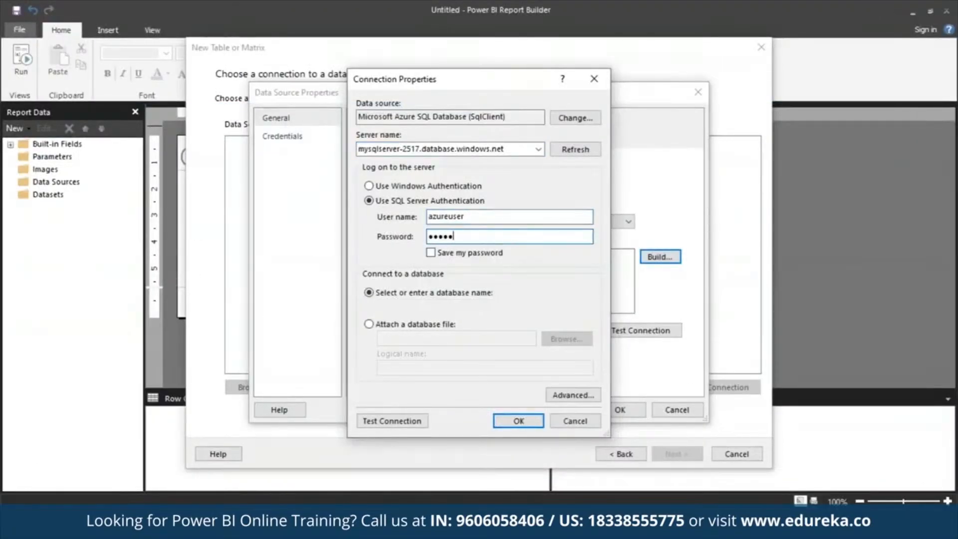
{"action": "key", "text": "Tab"}
{"action": "key", "text": "space"}
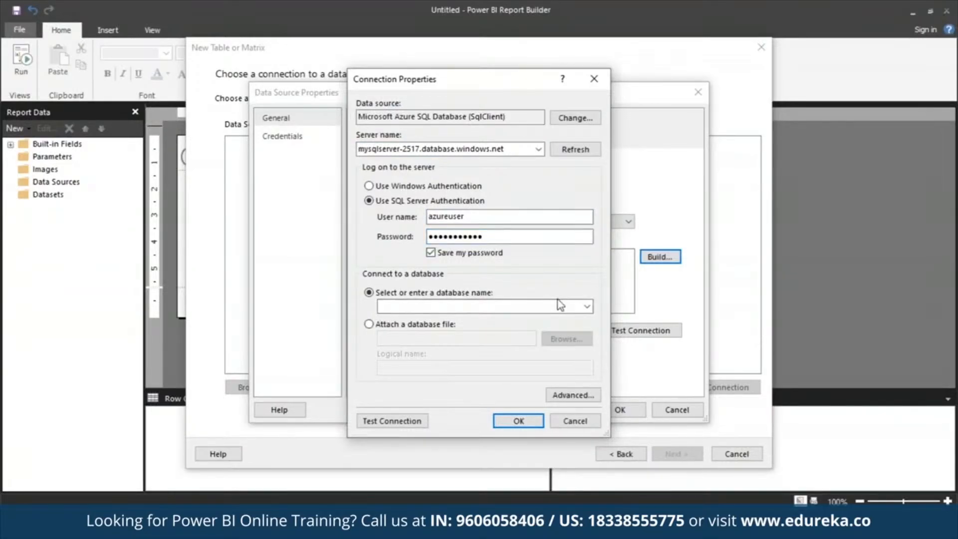
Choose mySampleDatabase as the database, then test the connection and accept the connection properties
{"action": "left_click", "coordinate": [588, 307]}
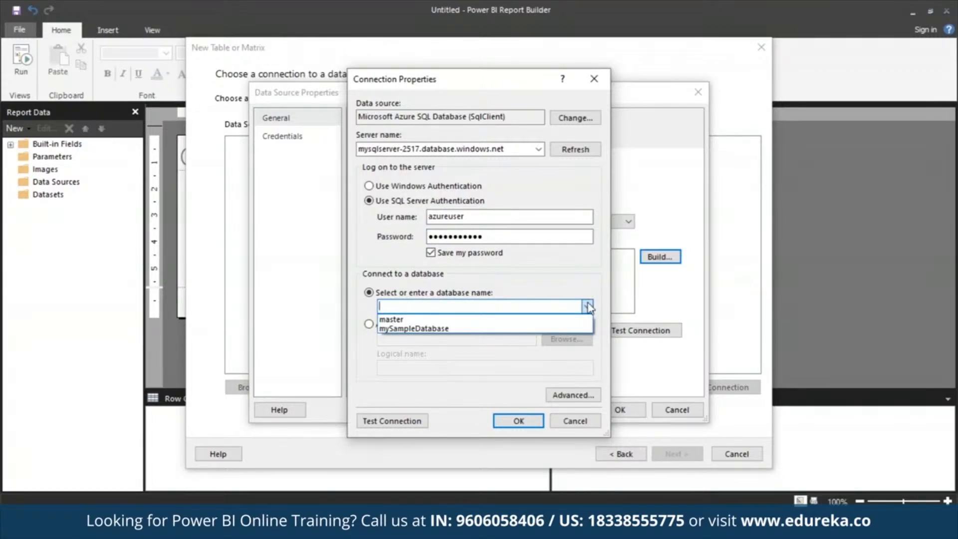
{"action": "left_click", "coordinate": [554, 327]}
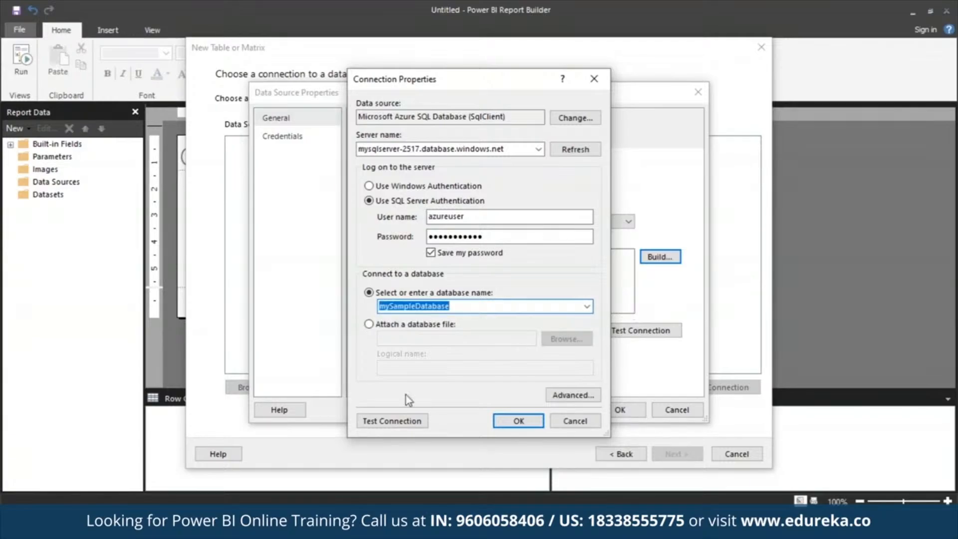
{"action": "left_click", "coordinate": [416, 421]}
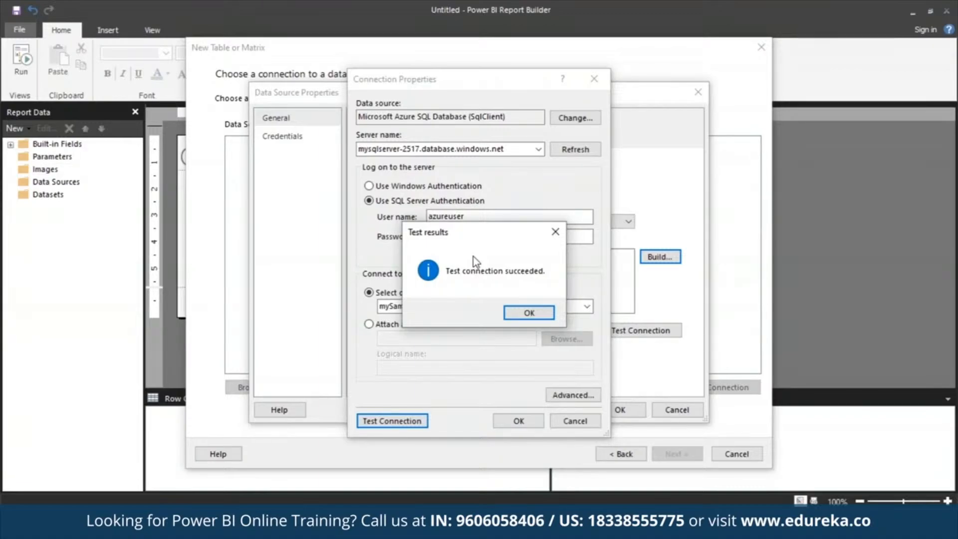
{"action": "left_click", "coordinate": [526, 314]}
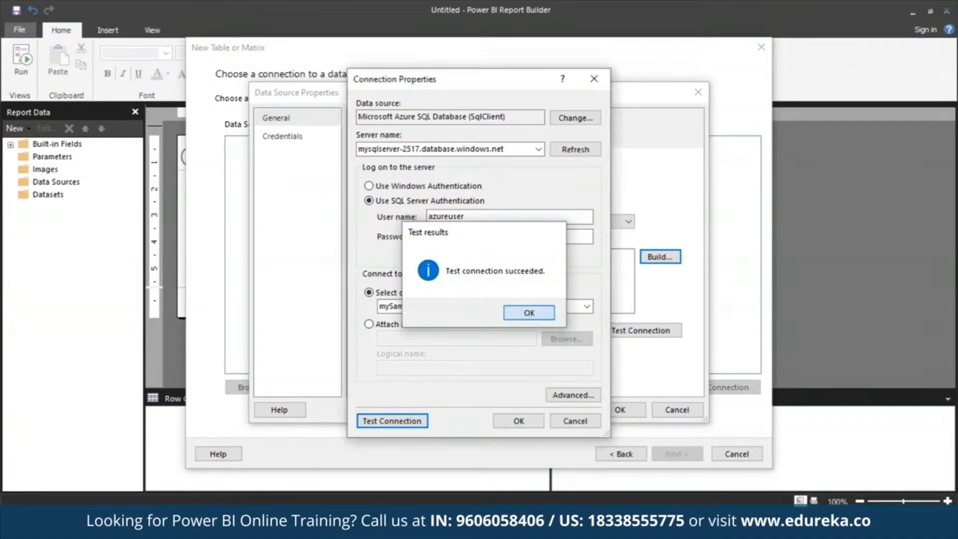
{"action": "left_click", "coordinate": [518, 422]}
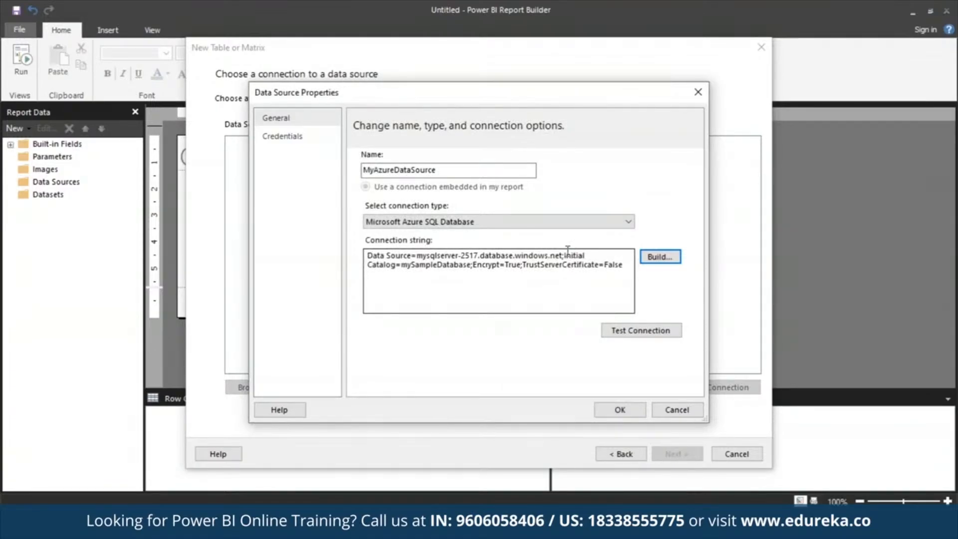
Review the generated connection string, accept MyAzureDataSource and continue to the query design
{"action": "left_click_drag", "start_coordinate": [369, 266], "coordinate": [636, 294]}
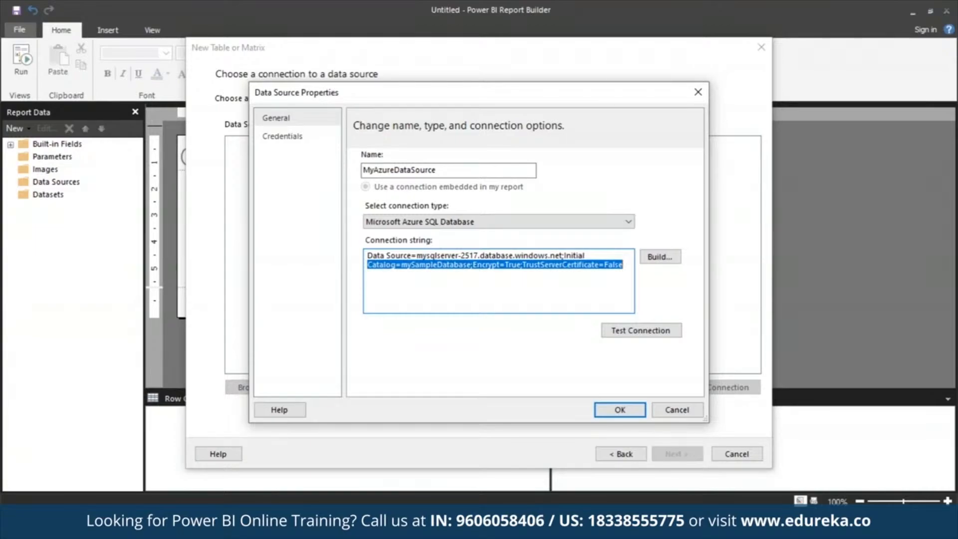
{"action": "left_click", "coordinate": [627, 411]}
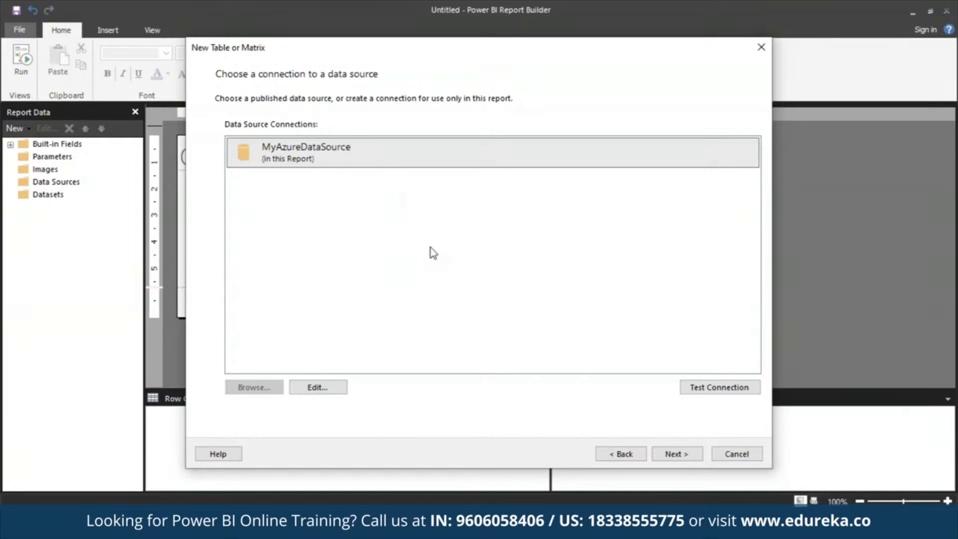
{"action": "left_click", "coordinate": [677, 453]}
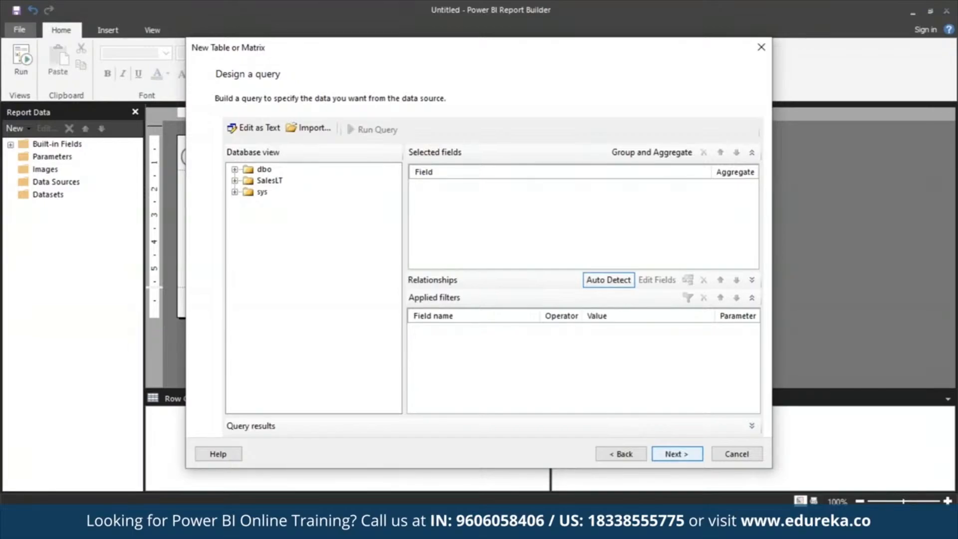
Add the SalesLT tables Address, Customer, Product, ProductCategory, SalesOrderDetail and SalesOrderHeader to the query and run it
{"action": "left_click", "coordinate": [271, 181]}
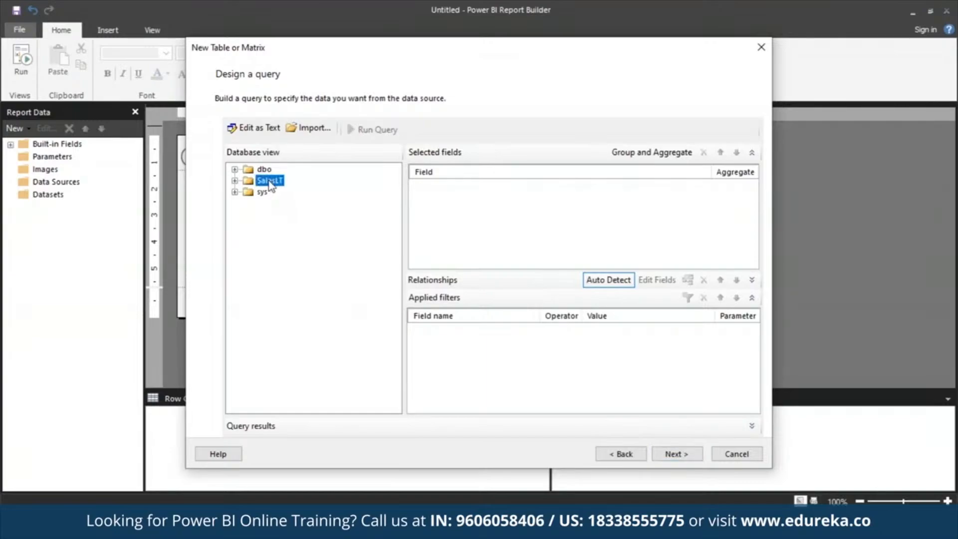
{"action": "left_click", "coordinate": [234, 181]}
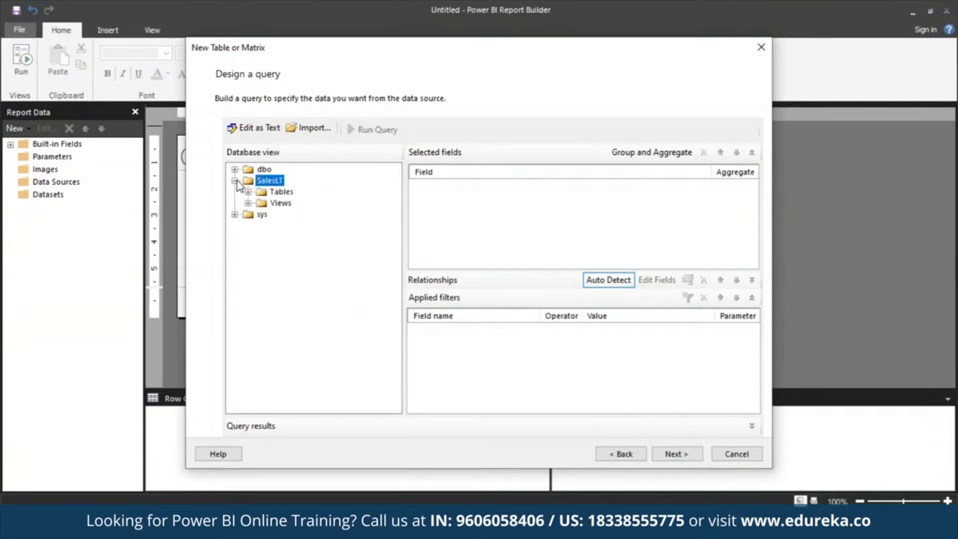
{"action": "left_click", "coordinate": [248, 192]}
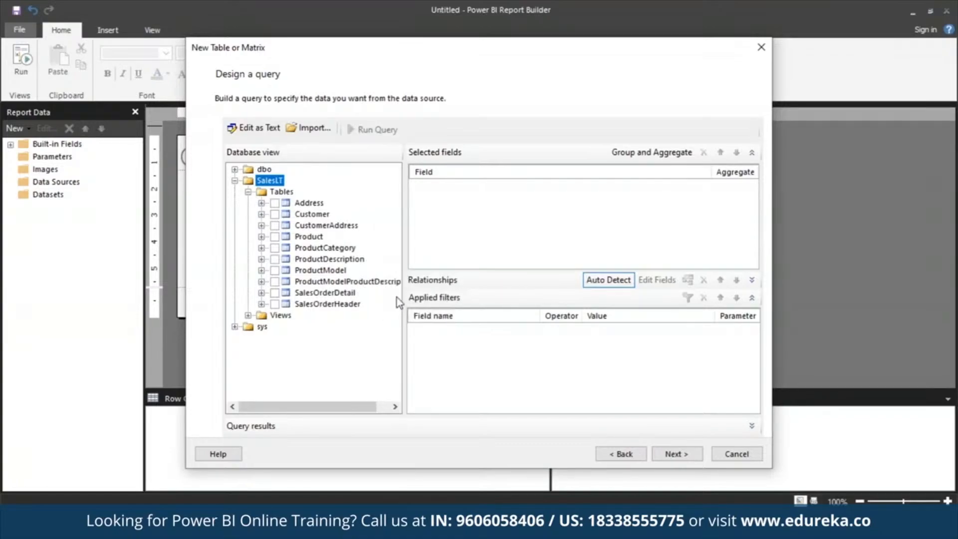
{"action": "left_click", "coordinate": [274, 203]}
{"action": "left_click", "coordinate": [274, 214]}
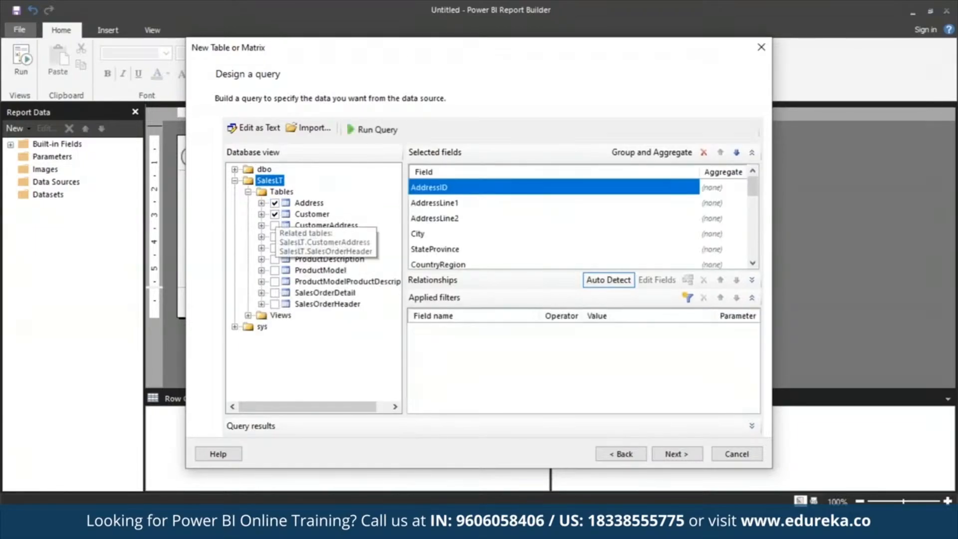
{"action": "left_click", "coordinate": [275, 237]}
{"action": "left_click", "coordinate": [275, 248]}
{"action": "left_click", "coordinate": [275, 293]}
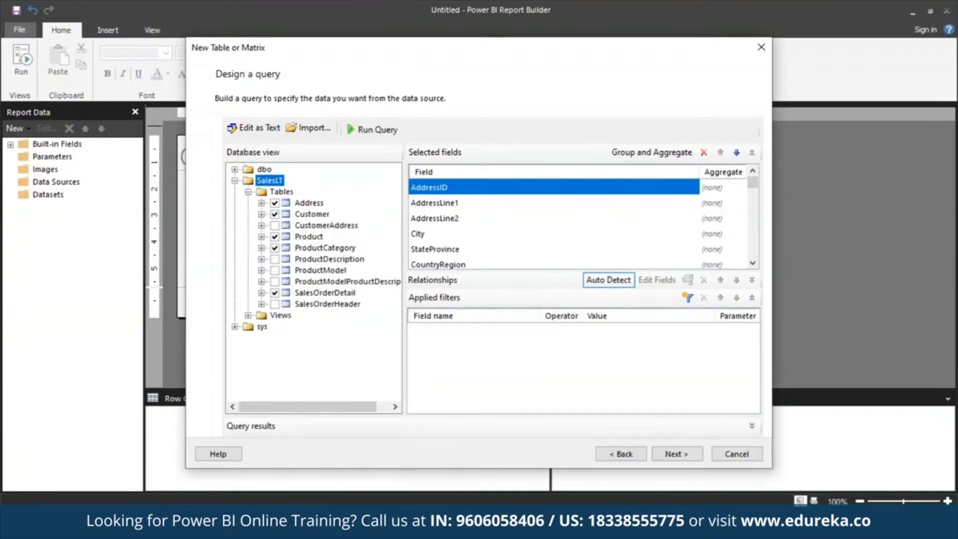
{"action": "left_click", "coordinate": [275, 304]}
{"action": "left_click", "coordinate": [372, 129]}
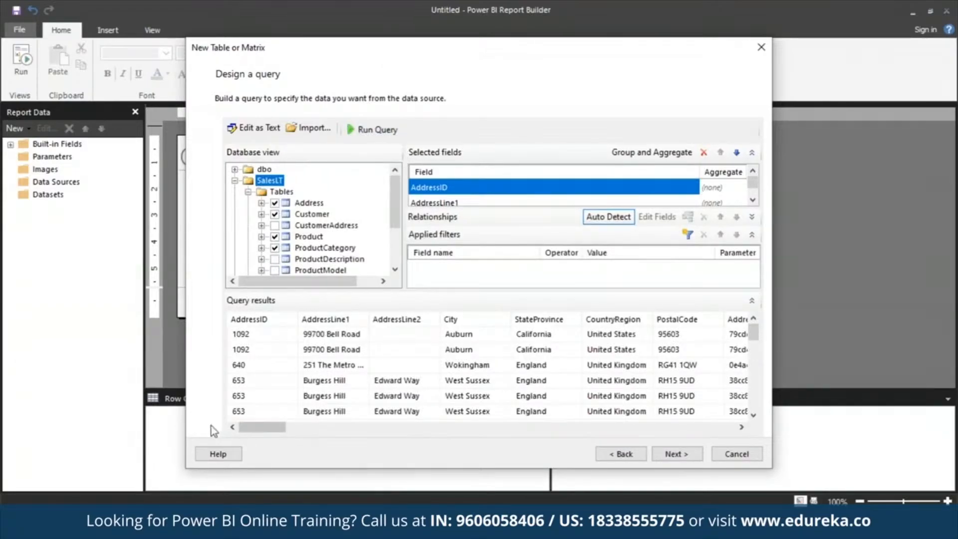
Review the rows returned by the query and continue to arranging the fields
{"action": "mouse_move", "coordinate": [266, 428]}
{"action": "left_mouse_down"}
{"action": "mouse_move", "coordinate": [467, 438]}
{"action": "mouse_move", "coordinate": [264, 427]}
{"action": "left_mouse_up"}
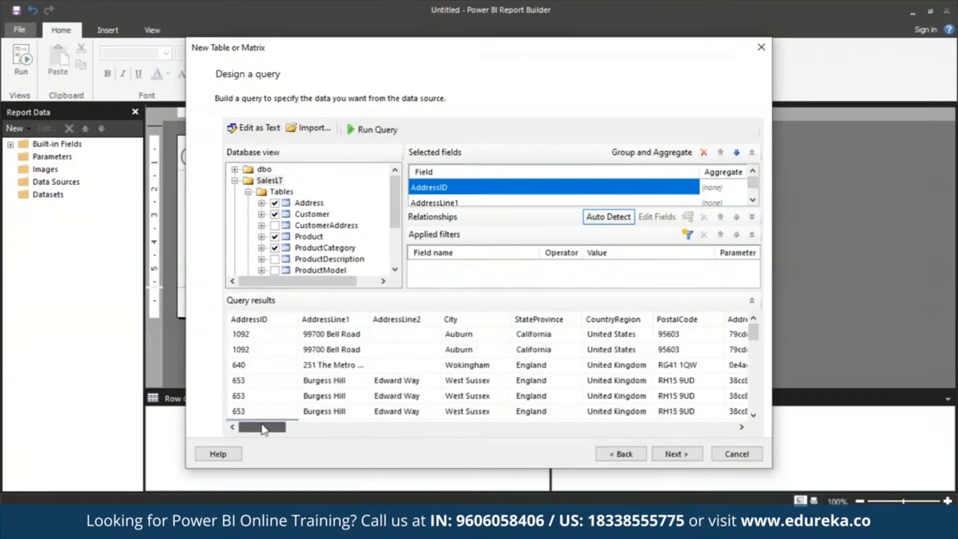
{"action": "left_click_drag", "start_coordinate": [754, 339], "coordinate": [771, 330]}
{"action": "left_click", "coordinate": [677, 454]}
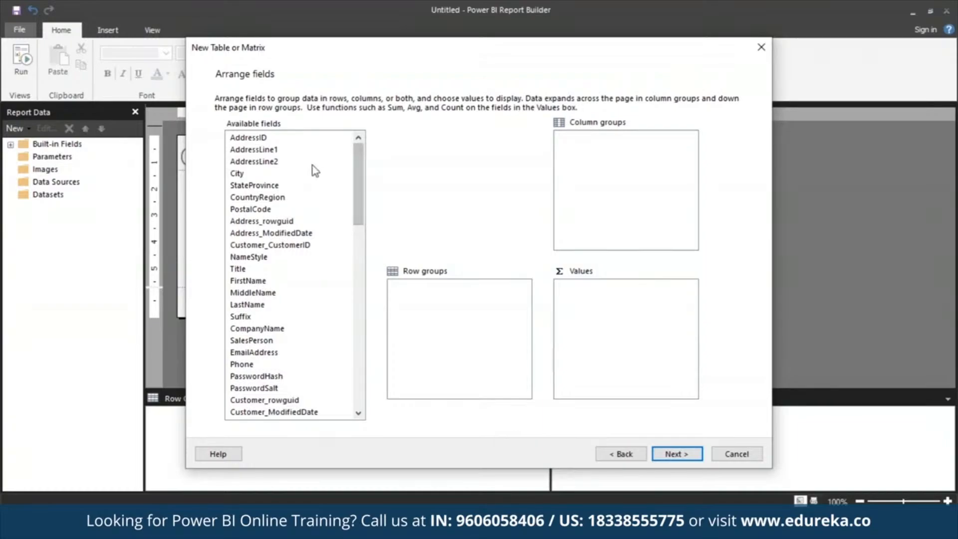
Add CompanyName, SalesOrderNumber and Product_Name, in that order, as row groups
{"action": "left_click_drag", "start_coordinate": [357, 216], "coordinate": [359, 257]}
{"action": "left_click", "coordinate": [280, 185]}
{"action": "left_click_drag", "start_coordinate": [280, 185], "coordinate": [480, 300]}
{"action": "left_click_drag", "start_coordinate": [359, 259], "coordinate": [364, 363]}
{"action": "left_click", "coordinate": [297, 381]}
{"action": "left_click_drag", "start_coordinate": [297, 381], "coordinate": [449, 344]}
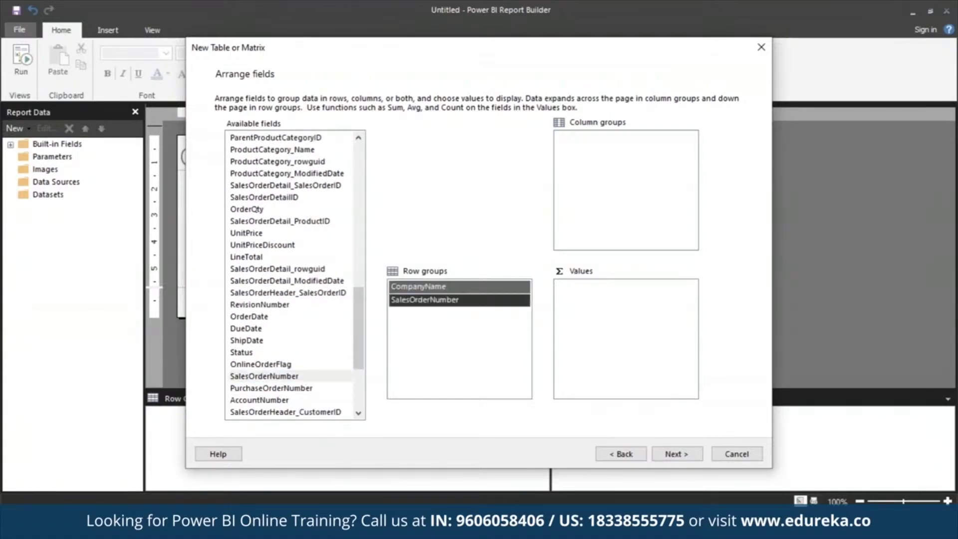
{"action": "left_click_drag", "start_coordinate": [359, 301], "coordinate": [359, 234]}
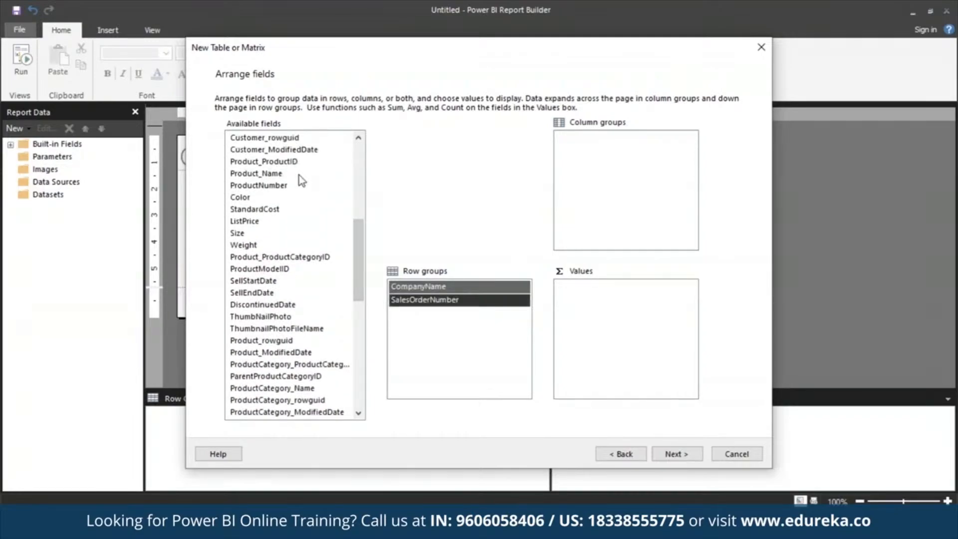
{"action": "left_click_drag", "start_coordinate": [298, 175], "coordinate": [431, 313]}
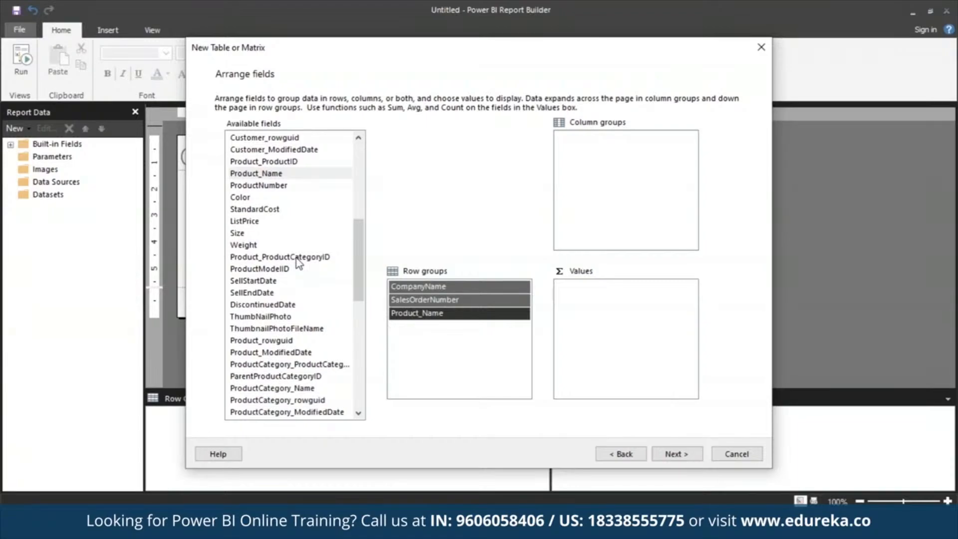
Add OrderQty, UnitPrice and LineTotal as summed values of the table
{"action": "scroll", "coordinate": [299, 263], "scroll_direction": "up", "scroll_amount": 6}
{"action": "scroll", "coordinate": [253, 354], "scroll_direction": "down", "scroll_amount": 9}
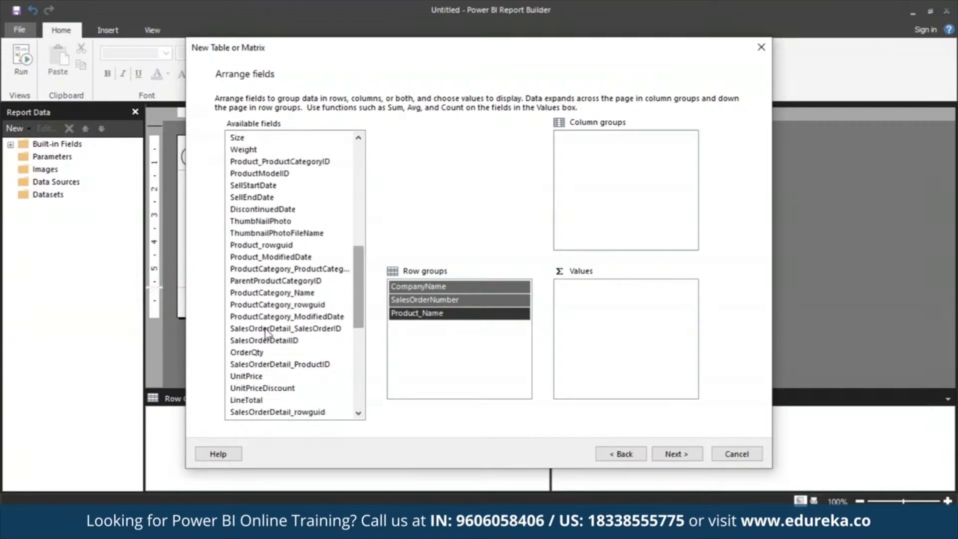
{"action": "left_click_drag", "start_coordinate": [253, 353], "coordinate": [652, 299]}
{"action": "scroll", "coordinate": [396, 321], "scroll_direction": "down", "scroll_amount": 1}
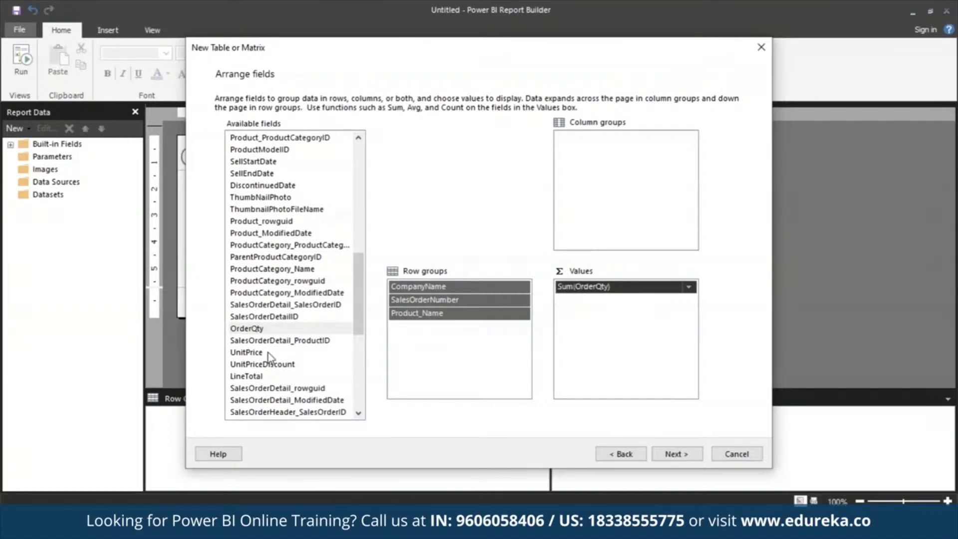
{"action": "left_click_drag", "start_coordinate": [269, 352], "coordinate": [628, 358]}
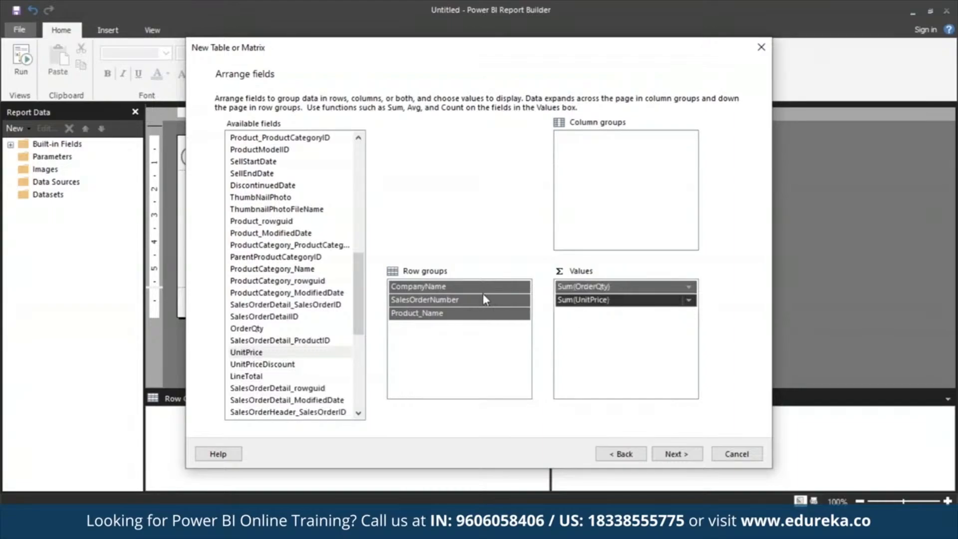
{"action": "left_click_drag", "start_coordinate": [289, 377], "coordinate": [629, 352]}
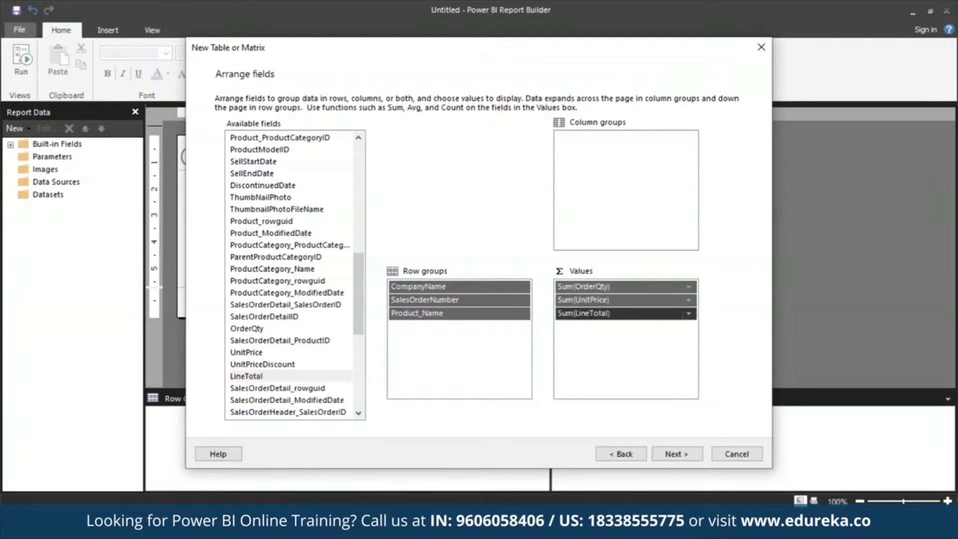
Turn off expand/collapse groups in the blocked, subtotal below layout and finish the table wizard
{"action": "left_click", "coordinate": [682, 455]}
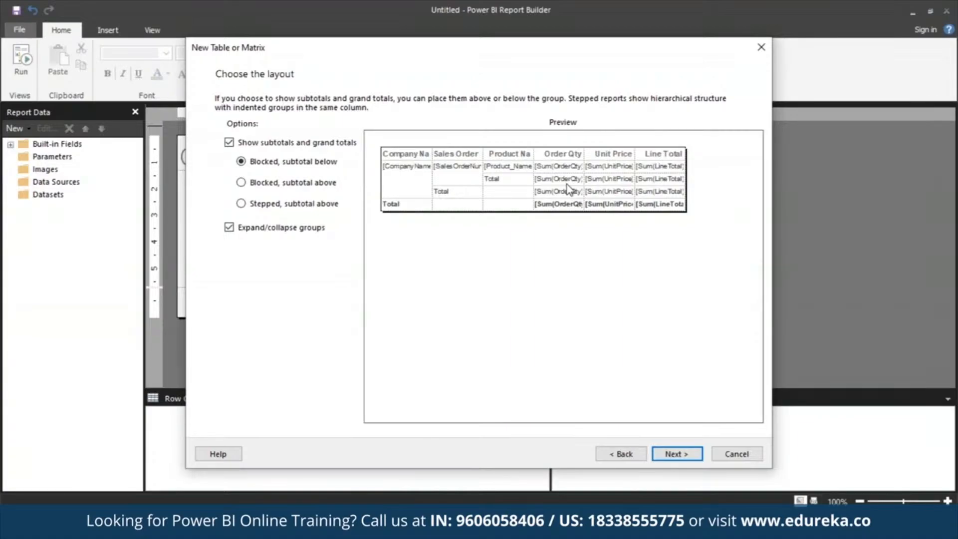
{"action": "left_click", "coordinate": [228, 227]}
{"action": "left_click", "coordinate": [674, 454]}
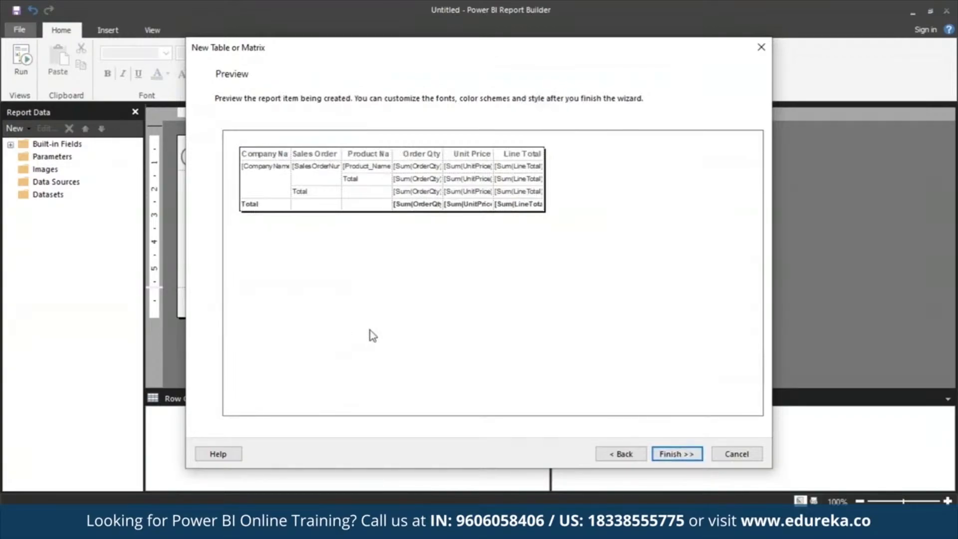
{"action": "left_click", "coordinate": [690, 456]}
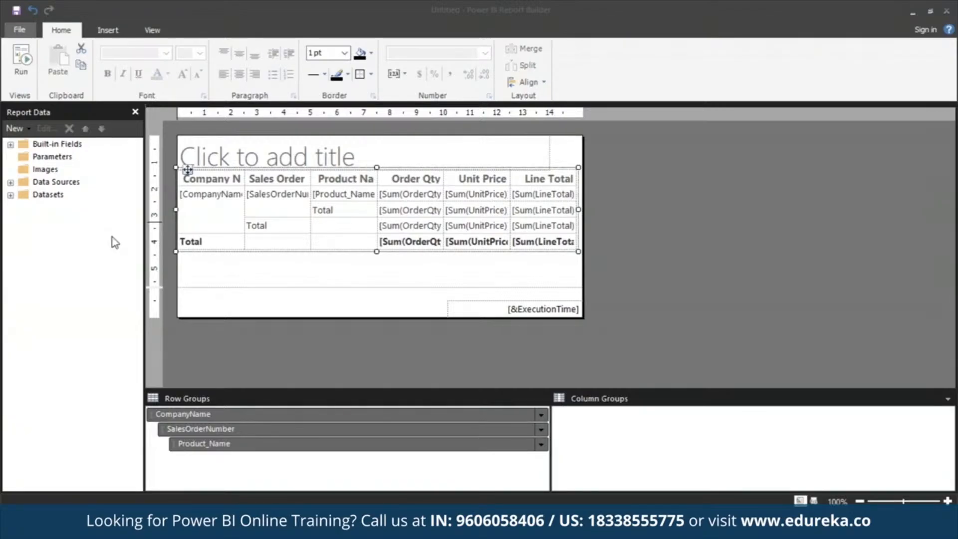
Expand the Datasets folder in the report data and show the Properties pane
{"action": "left_click", "coordinate": [10, 195]}
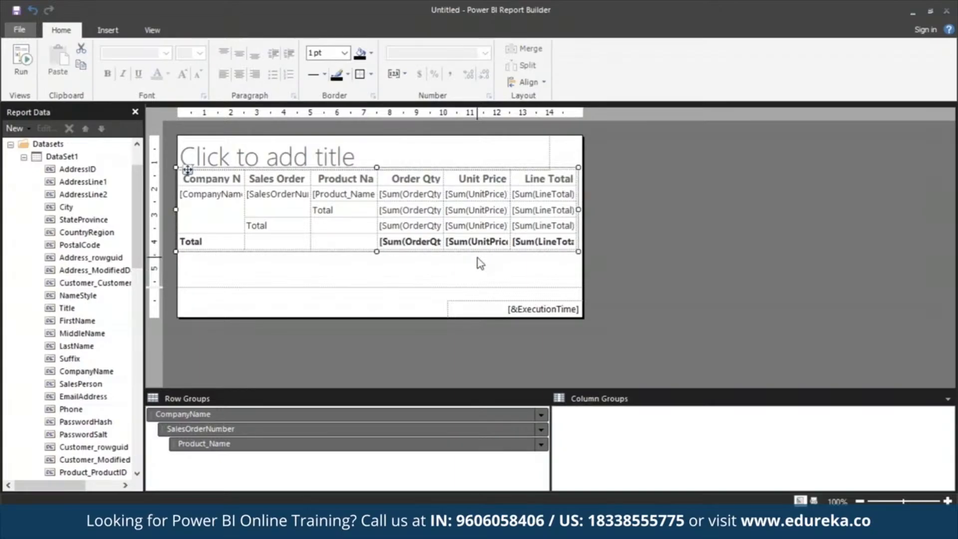
{"action": "left_click", "coordinate": [152, 31]}
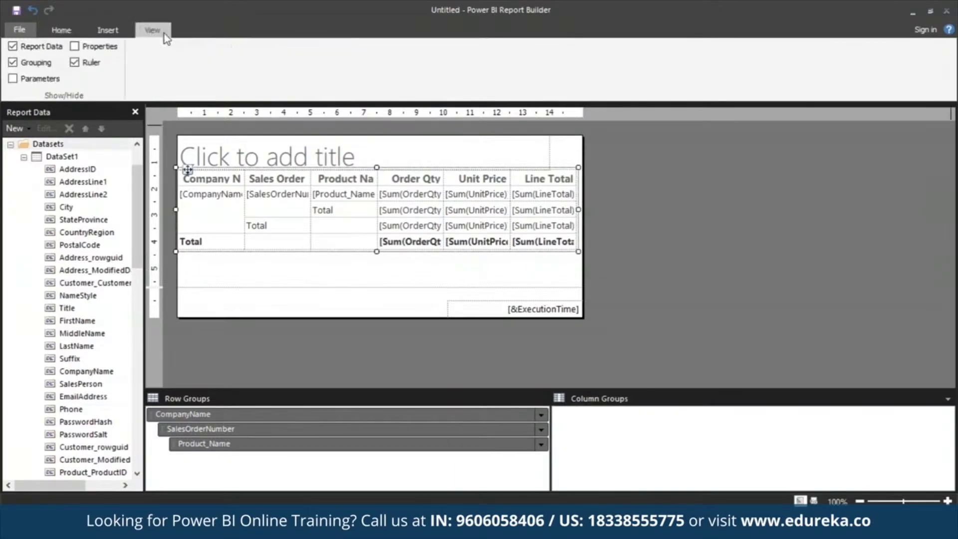
{"action": "left_click", "coordinate": [75, 47]}
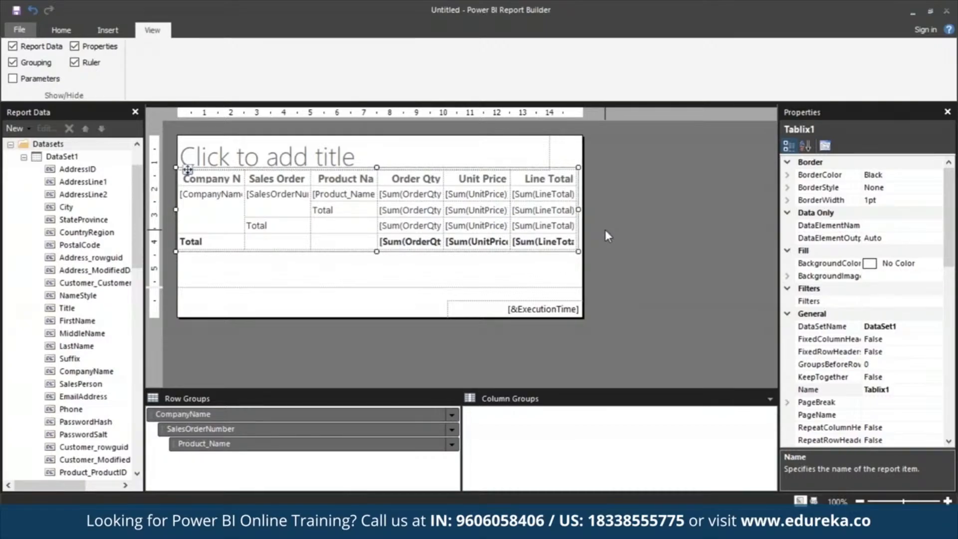
Run the report, examine its pages in print layout and return to the design view
{"action": "left_click", "coordinate": [68, 32]}
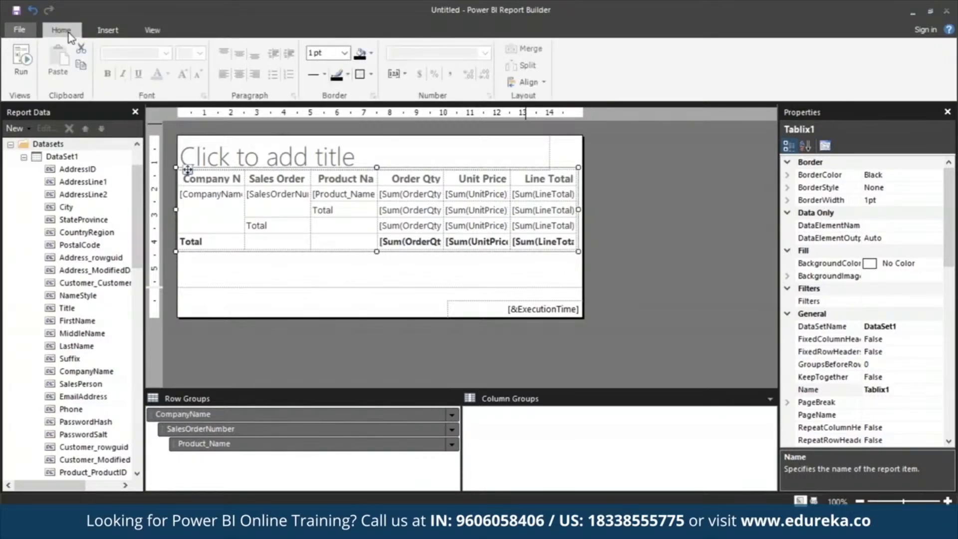
{"action": "left_click", "coordinate": [25, 72]}
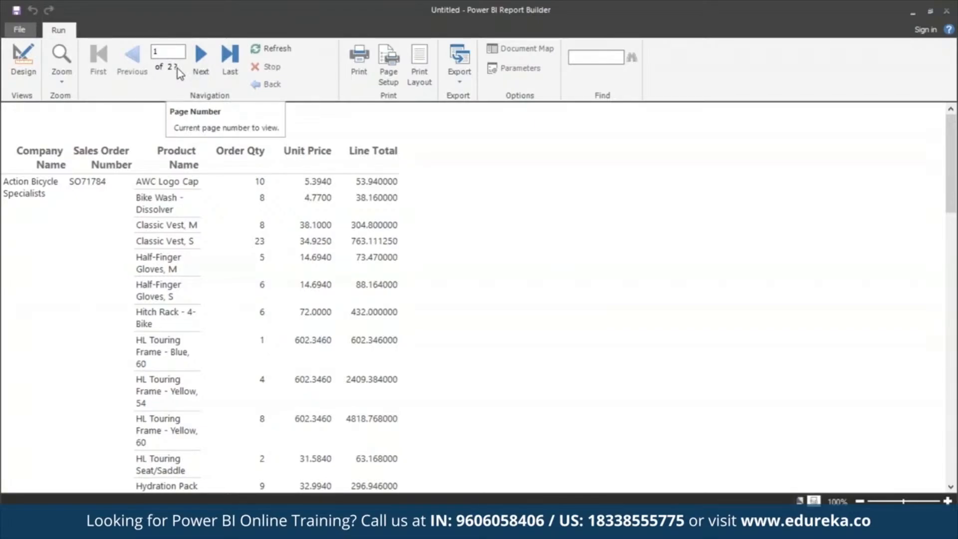
{"action": "left_click", "coordinate": [423, 65]}
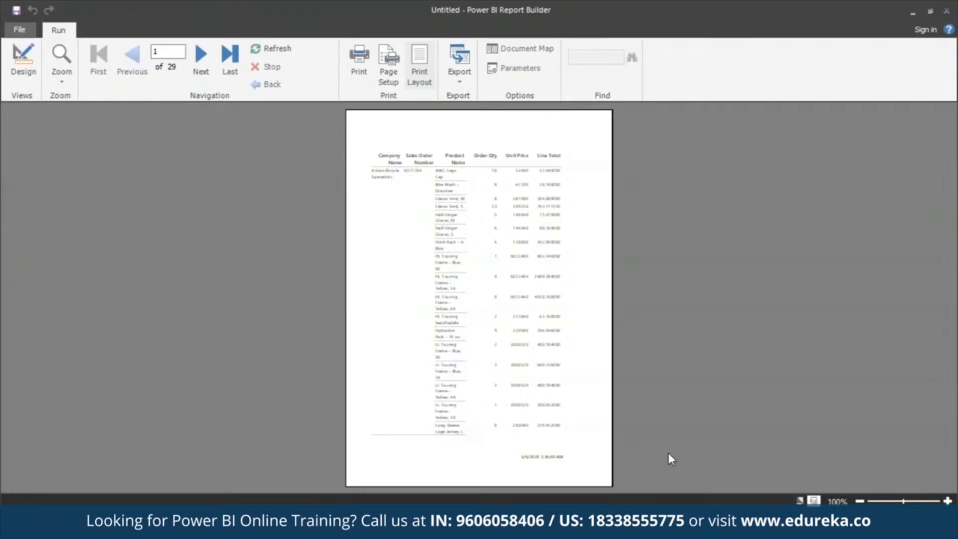
{"action": "left_click", "coordinate": [32, 69]}
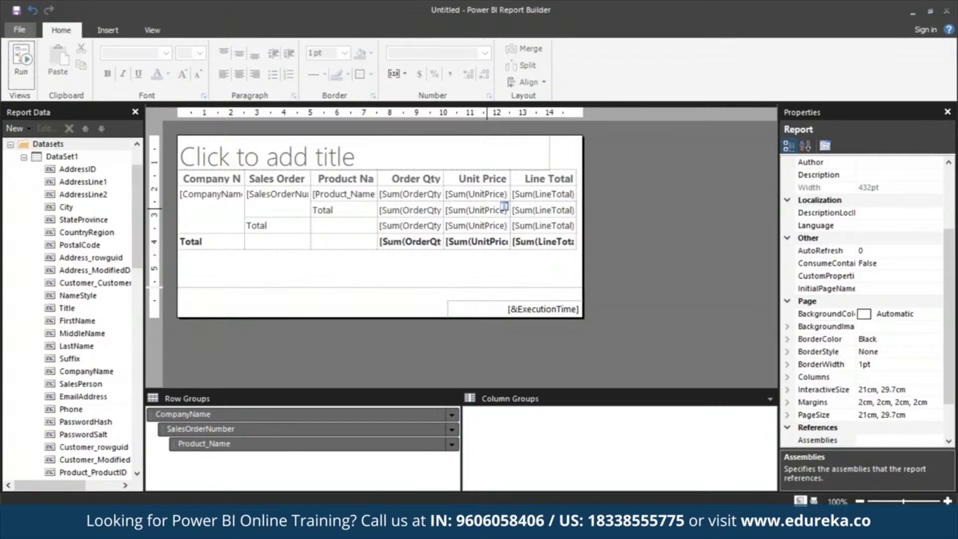
Widen the report body to about 517.5 pt and slightly extend the footer downwards
{"action": "left_click_drag", "start_coordinate": [582, 139], "coordinate": [663, 139]}
{"action": "mouse_move", "coordinate": [217, 316]}
{"action": "left_mouse_down"}
{"action": "mouse_move", "coordinate": [208, 360]}
{"action": "mouse_move", "coordinate": [205, 320]}
{"action": "left_mouse_up"}
{"action": "left_click", "coordinate": [151, 29]}
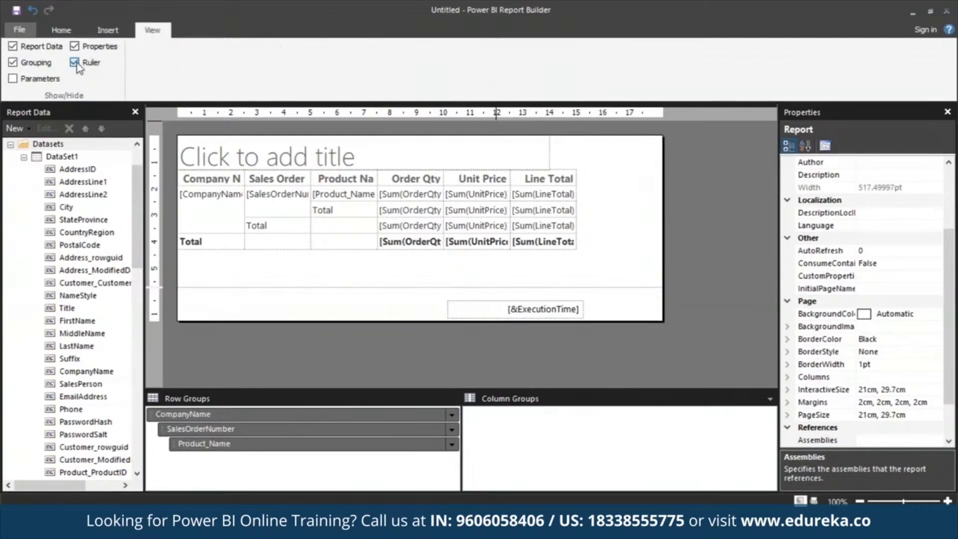
{"action": "left_click", "coordinate": [18, 33]}
{"action": "left_click", "coordinate": [19, 33]}
Set the report's left and right page margins to 1.9 cm each
{"action": "left_click", "coordinate": [787, 403]}
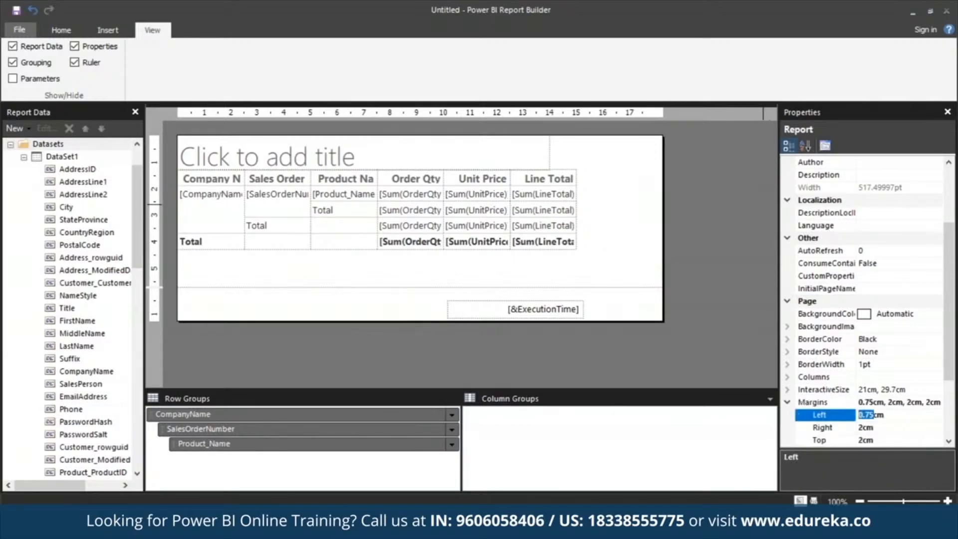
{"action": "type", "text": "1.9"}
{"action": "left_click", "coordinate": [863, 427]}
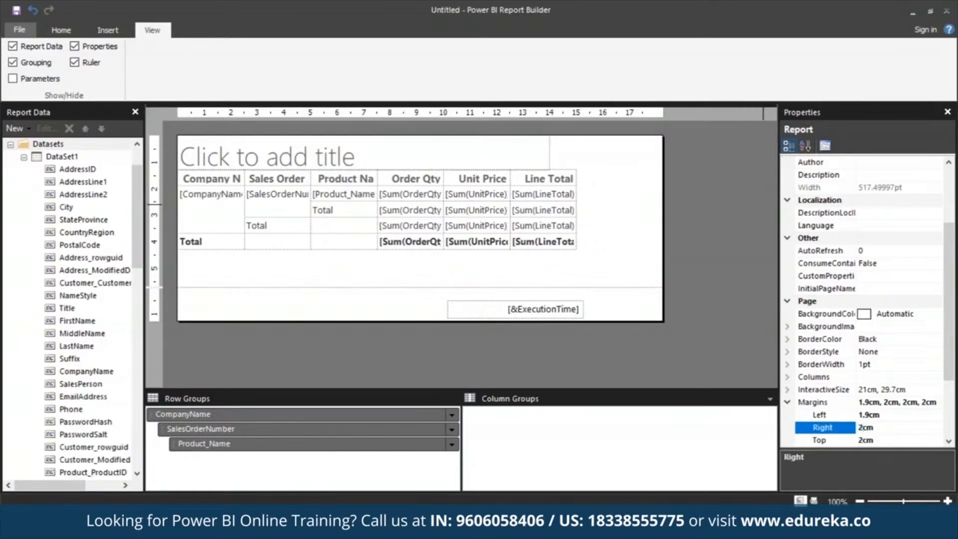
{"action": "key", "text": "BackSpace"}
{"action": "type", "text": "1.9"}
{"action": "left_click", "coordinate": [741, 340]}
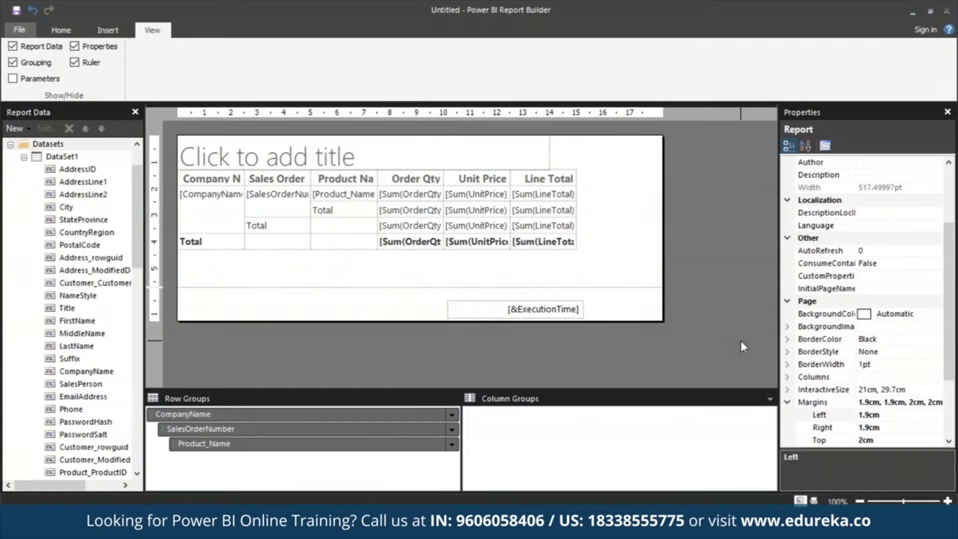
Enter the report title "Sales by Company" in the title placeholder
{"action": "left_click", "coordinate": [272, 151]}
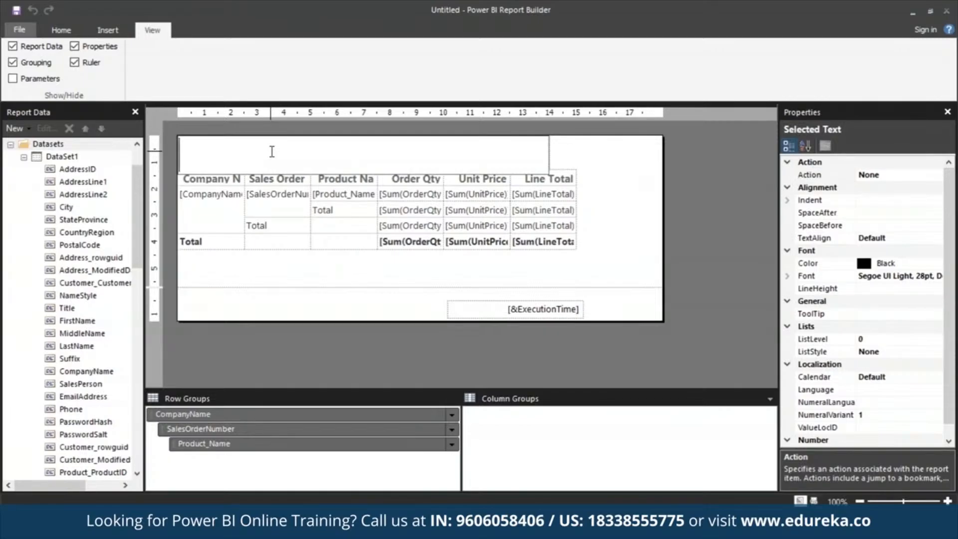
{"action": "type", "text": "Sales by"}
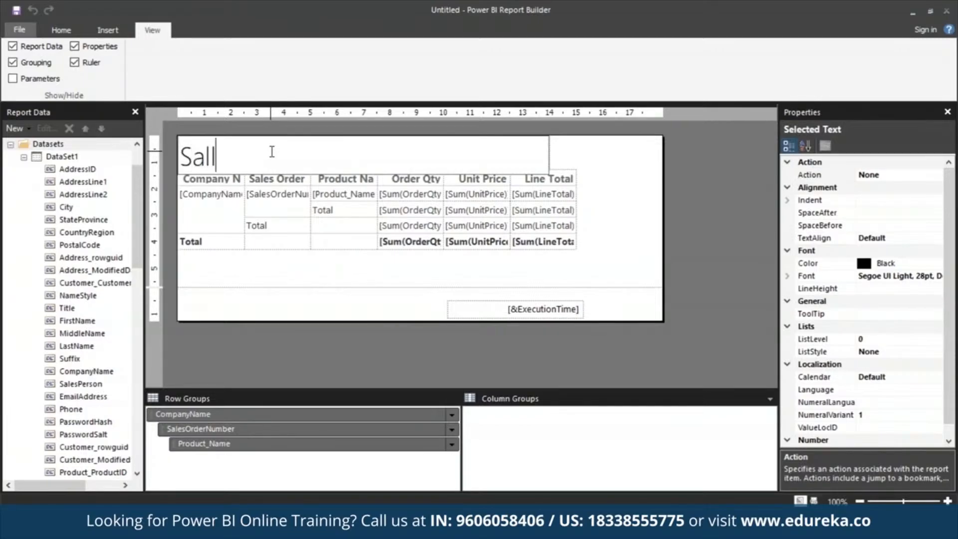
{"action": "type", "text": " Com"}
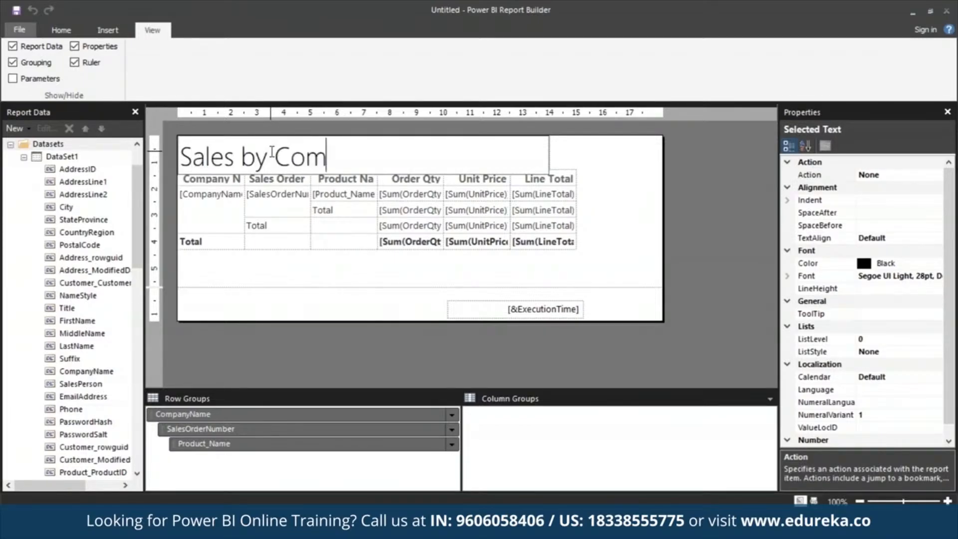
{"action": "type", "text": "pany"}
Set the font color of the whole report title to Blue
{"action": "key", "text": "ctrl+a"}
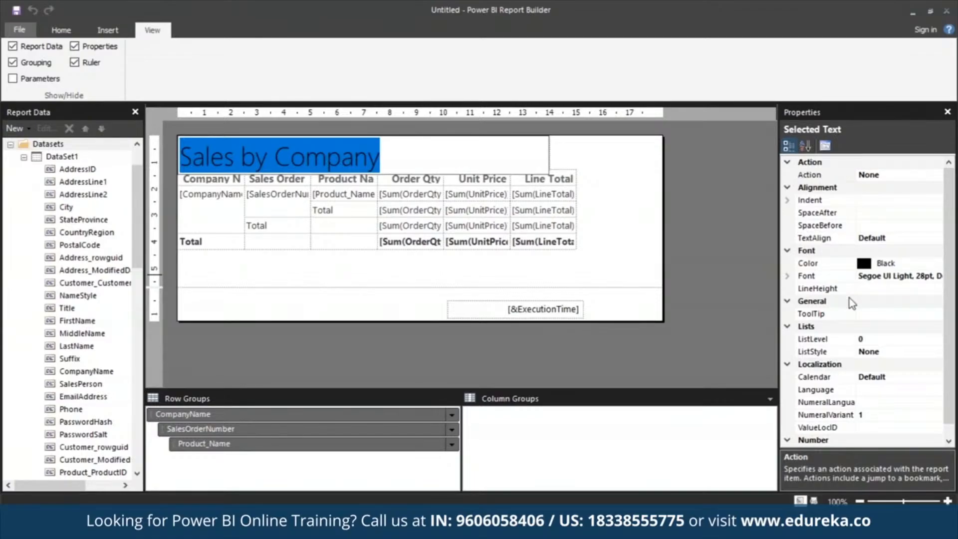
{"action": "left_click", "coordinate": [874, 268]}
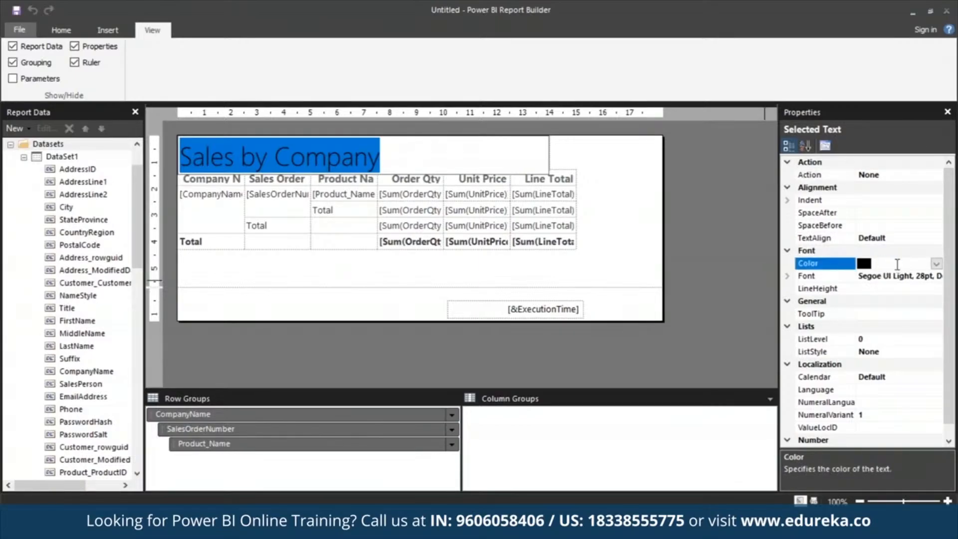
{"action": "type", "text": "Blue"}
{"action": "left_click", "coordinate": [732, 312]}
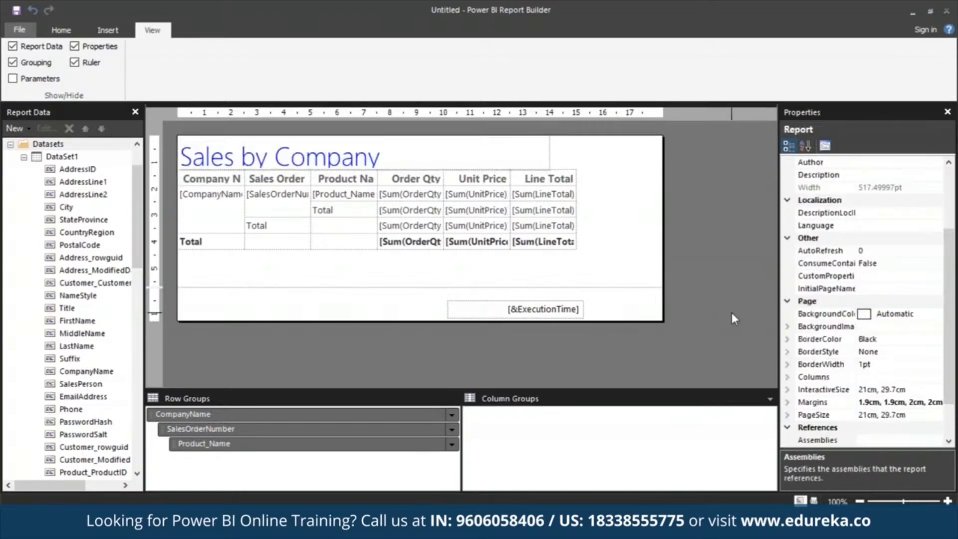
Set the report title's font color back to Black
{"action": "left_click", "coordinate": [430, 156]}
{"action": "left_click", "coordinate": [362, 158]}
{"action": "triple_click", "coordinate": [361, 159]}
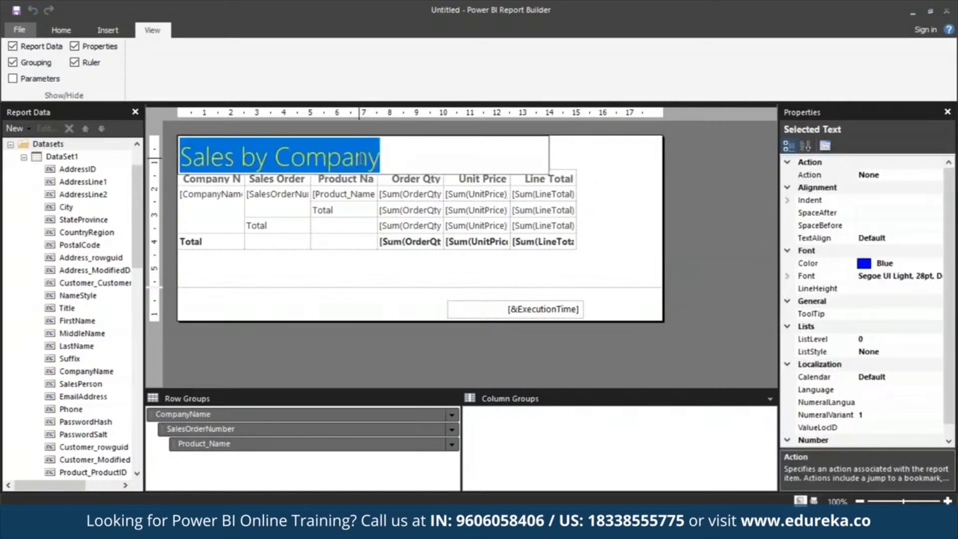
{"action": "left_click", "coordinate": [885, 264]}
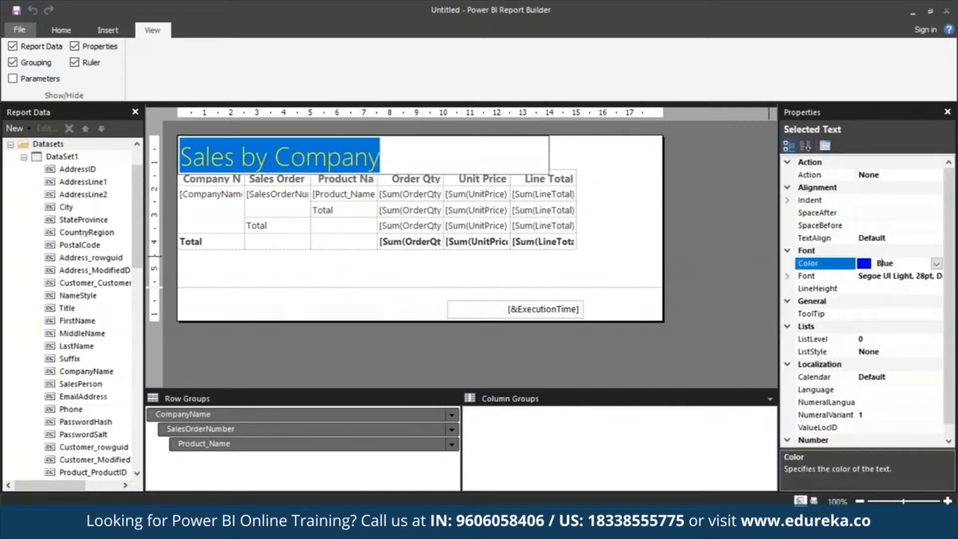
{"action": "type", "text": "Black"}
{"action": "left_click", "coordinate": [732, 280]}
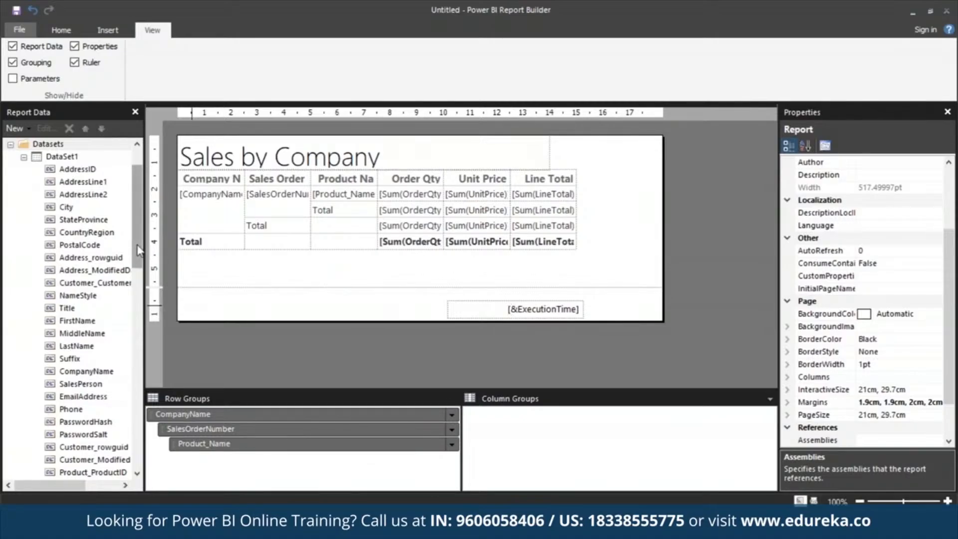
Add the built-in Page Number field to the footer, just left of the execution time
{"action": "scroll", "coordinate": [138, 250], "scroll_direction": "up", "scroll_amount": 2}
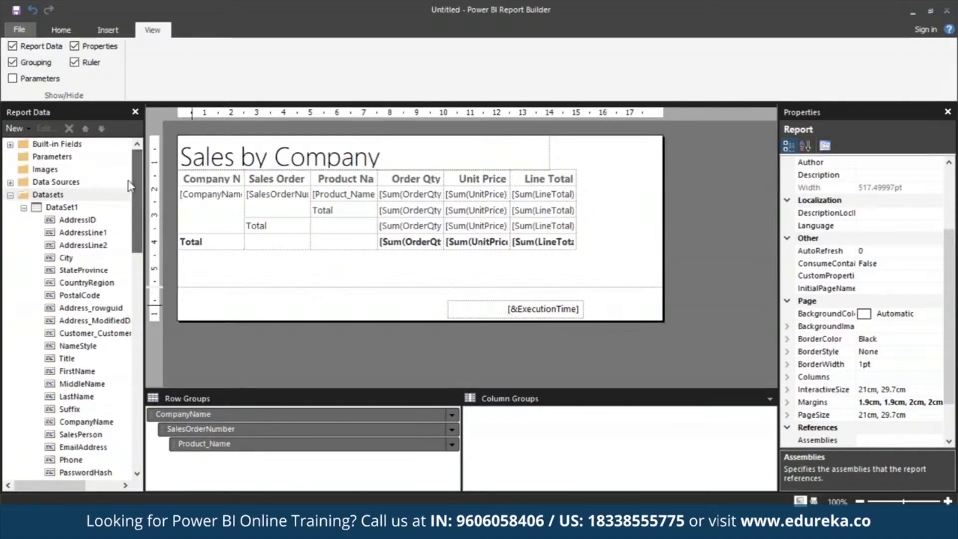
{"action": "left_click", "coordinate": [10, 145]}
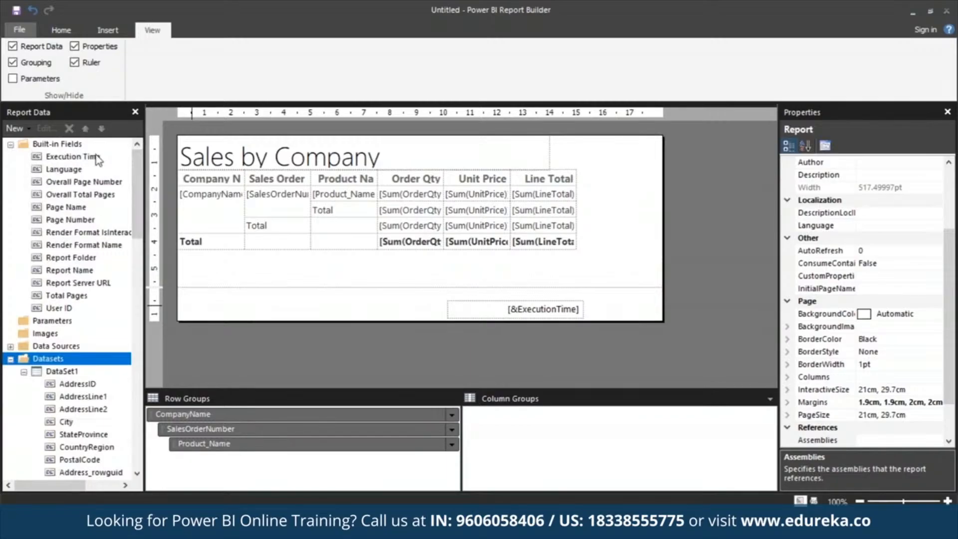
{"action": "left_click", "coordinate": [52, 223]}
{"action": "left_click_drag", "start_coordinate": [50, 221], "coordinate": [389, 301]}
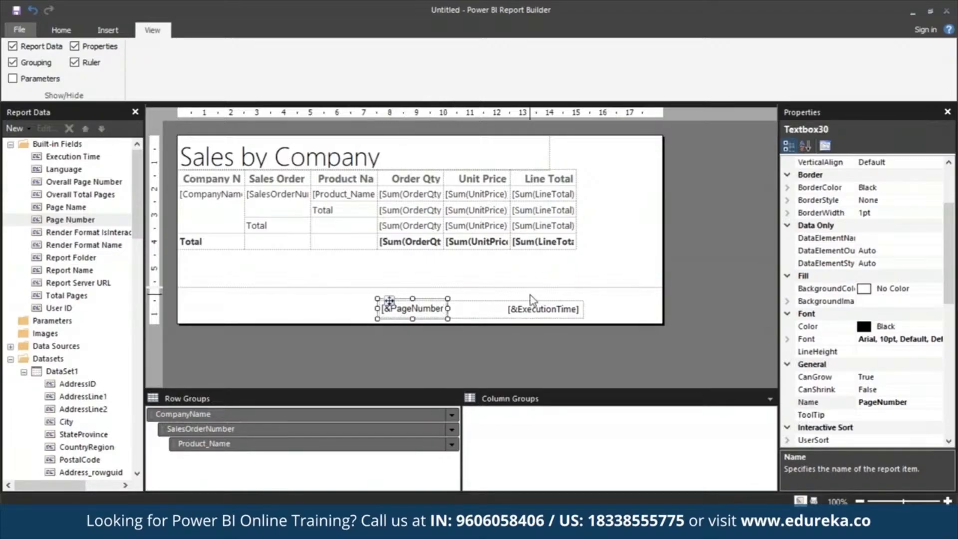
Extend the footer's page number box to the left and shrink it to a small box about 1 cm wide
{"action": "left_click_drag", "start_coordinate": [448, 299], "coordinate": [408, 291]}
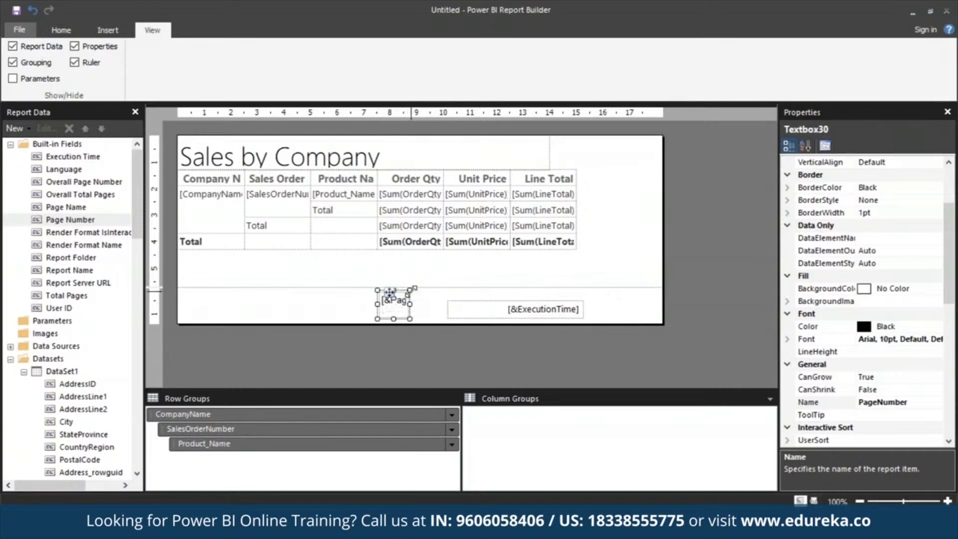
{"action": "left_click", "coordinate": [120, 33]}
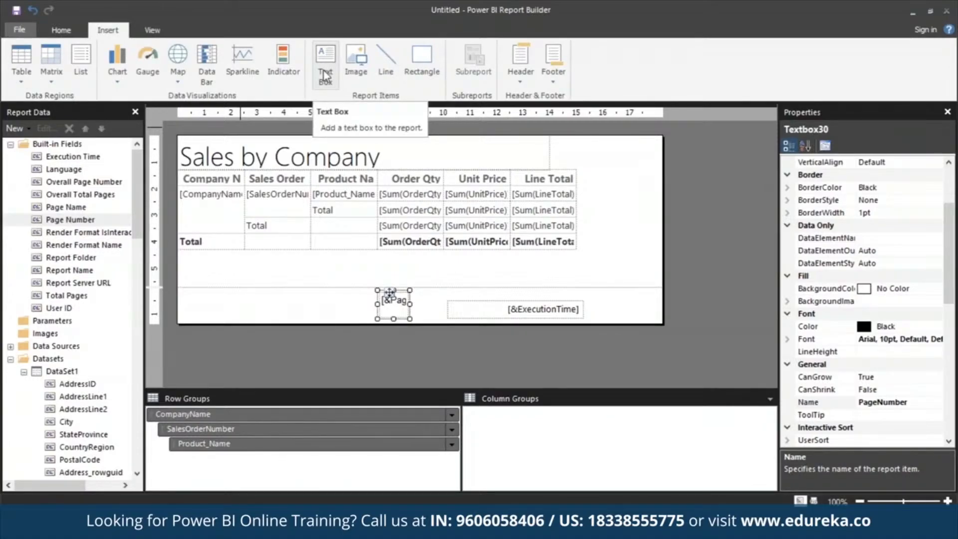
{"action": "left_click", "coordinate": [402, 301]}
{"action": "left_click", "coordinate": [395, 300]}
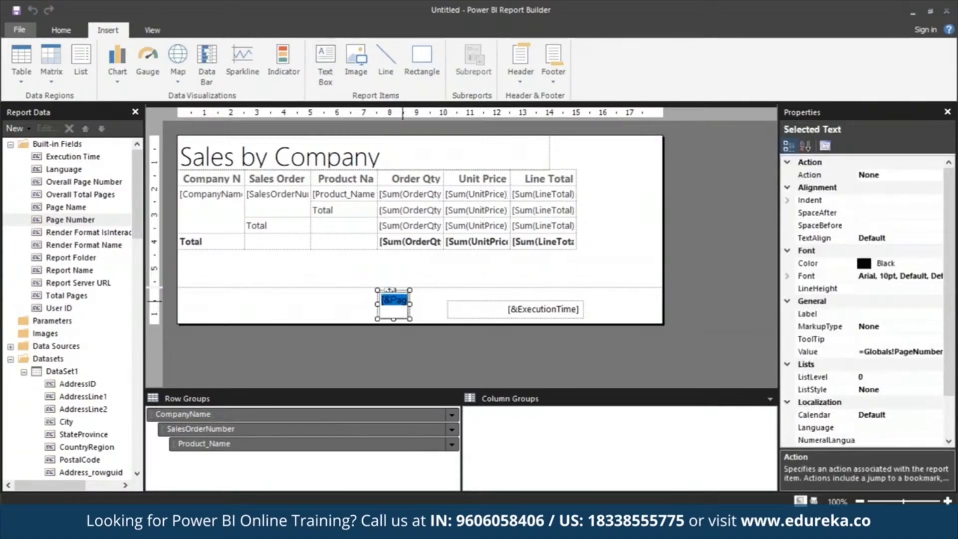
{"action": "left_click", "coordinate": [403, 302]}
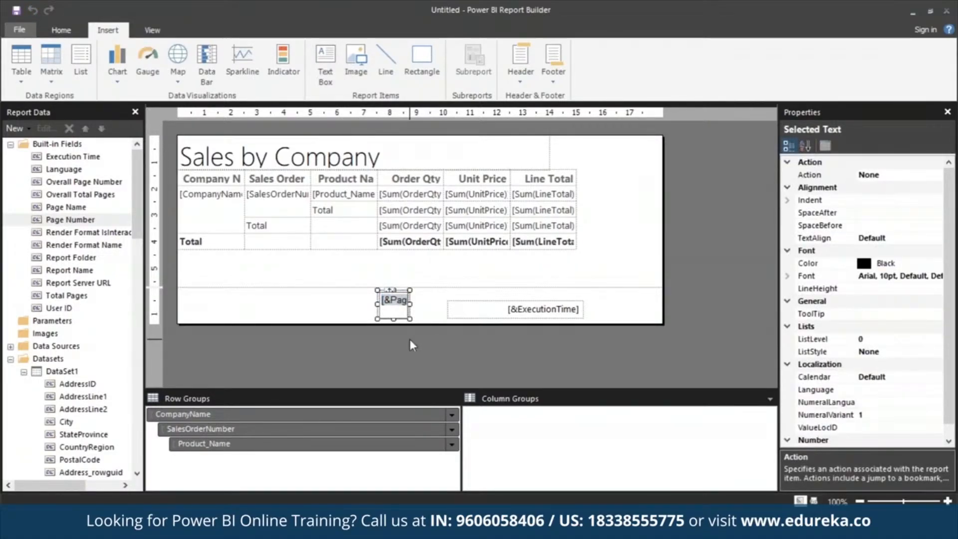
{"action": "left_click", "coordinate": [410, 340]}
{"action": "left_click", "coordinate": [392, 290]}
{"action": "left_click_drag", "start_coordinate": [391, 291], "coordinate": [493, 305]}
{"action": "left_click_drag", "start_coordinate": [405, 305], "coordinate": [333, 305]}
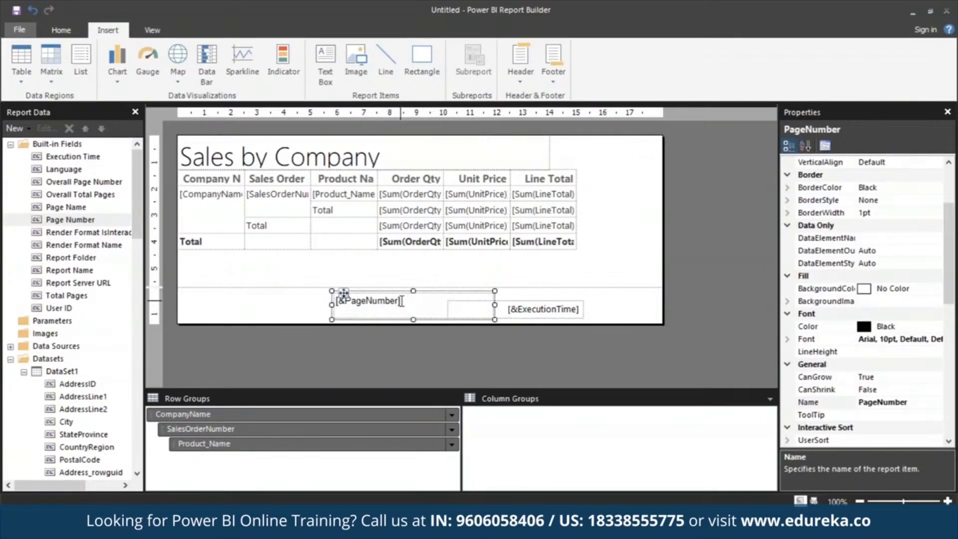
{"action": "left_click", "coordinate": [403, 305]}
{"action": "left_click", "coordinate": [468, 293]}
{"action": "left_click_drag", "start_coordinate": [493, 292], "coordinate": [355, 298]}
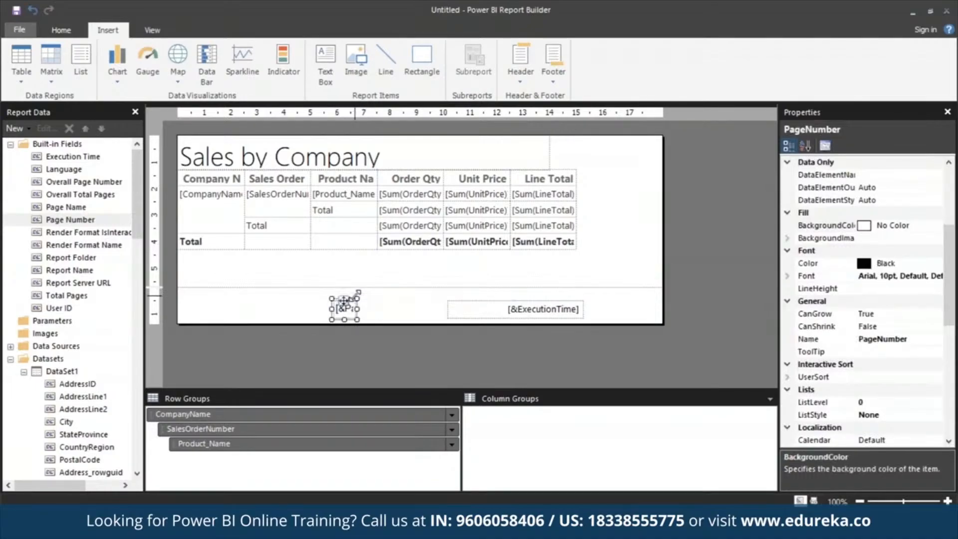
Insert a text box about 0.8 cm wide directly right of the page number in the footer, containing "of"
{"action": "left_click", "coordinate": [294, 311]}
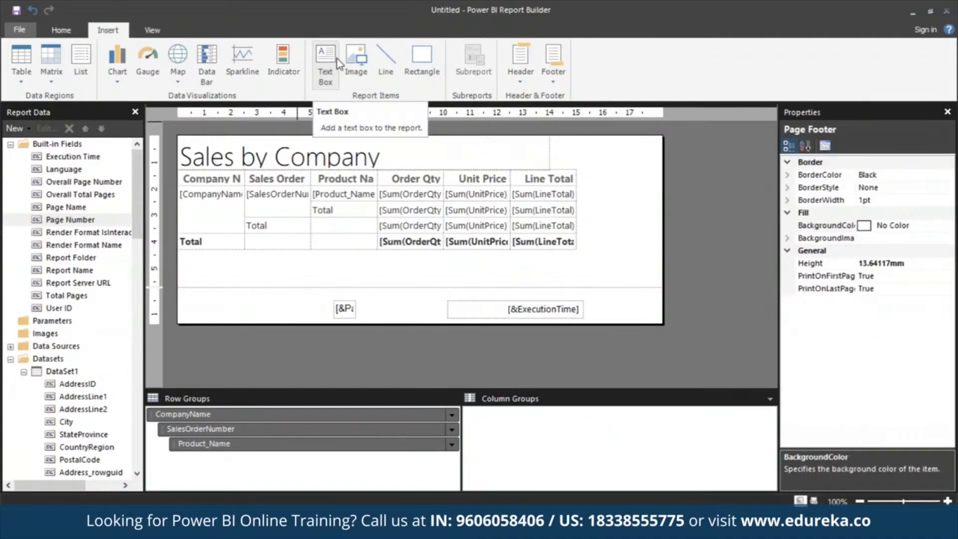
{"action": "left_click", "coordinate": [329, 76]}
{"action": "left_click_drag", "start_coordinate": [357, 299], "coordinate": [379, 318]}
{"action": "left_click", "coordinate": [364, 308]}
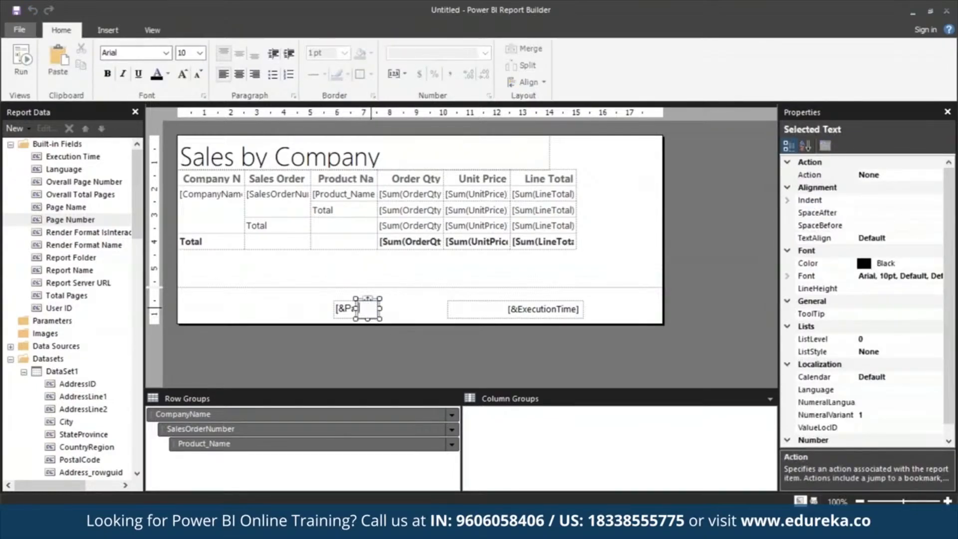
{"action": "type", "text": "of"}
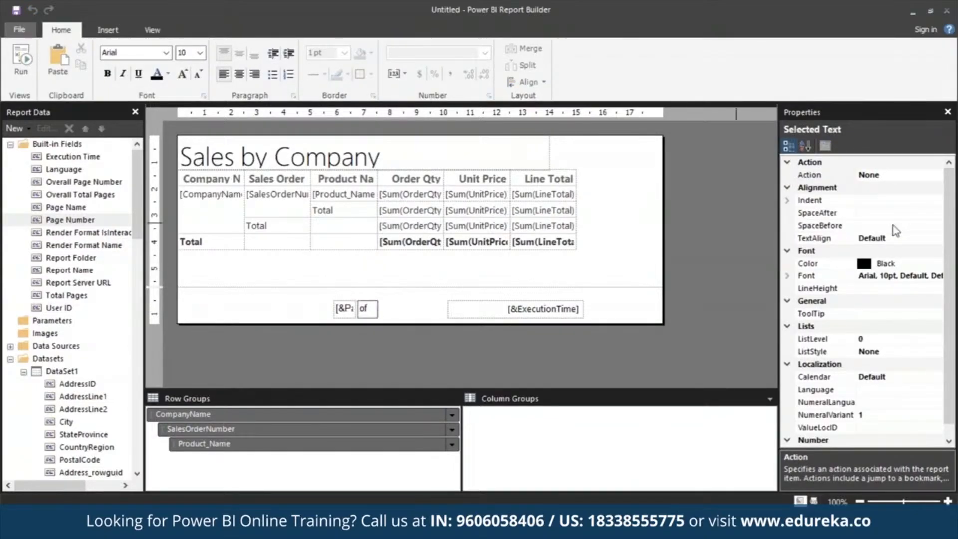
{"action": "left_click", "coordinate": [824, 238]}
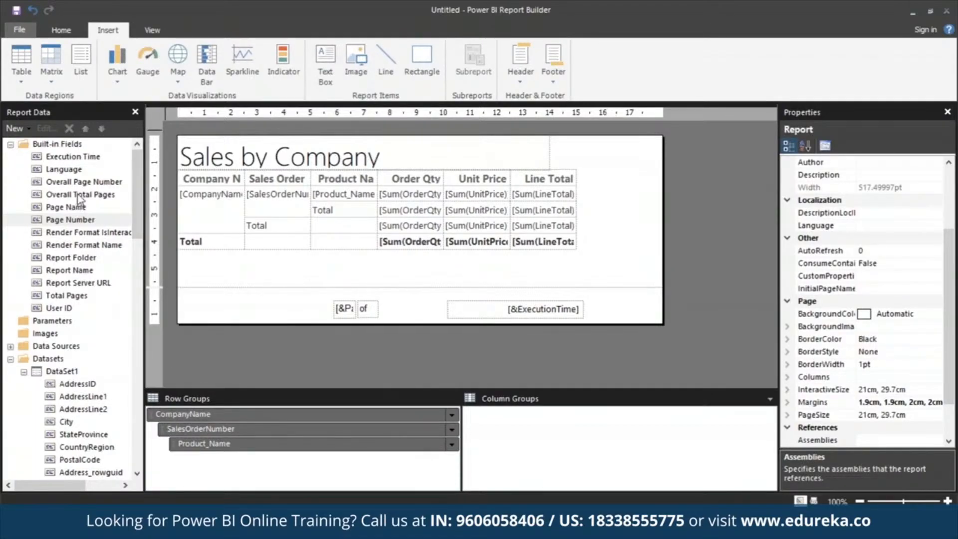
Add the built-in Overall Total Pages field right of "of" in the footer and narrow it to about 0.7 cm
{"action": "left_click_drag", "start_coordinate": [70, 219], "coordinate": [383, 320]}
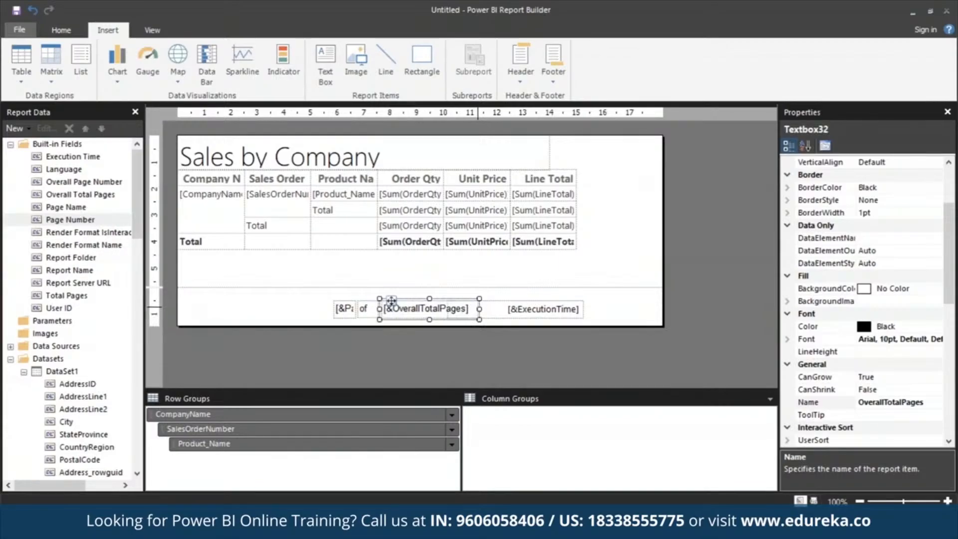
{"action": "left_click_drag", "start_coordinate": [478, 311], "coordinate": [399, 301]}
{"action": "left_click", "coordinate": [316, 293]}
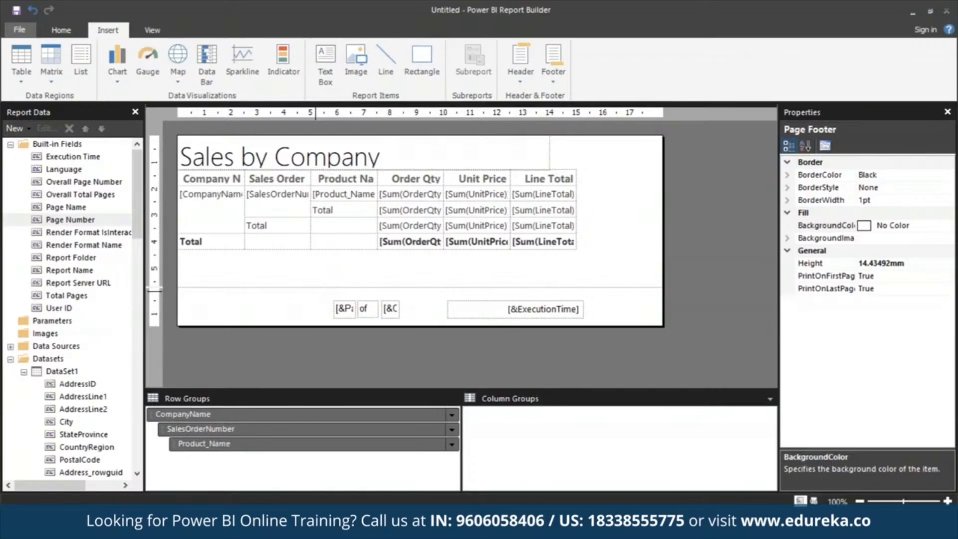
Widen the table's Company Name column to about 4 cm and the Product Name column to about 3.3 cm
{"action": "left_click", "coordinate": [230, 176]}
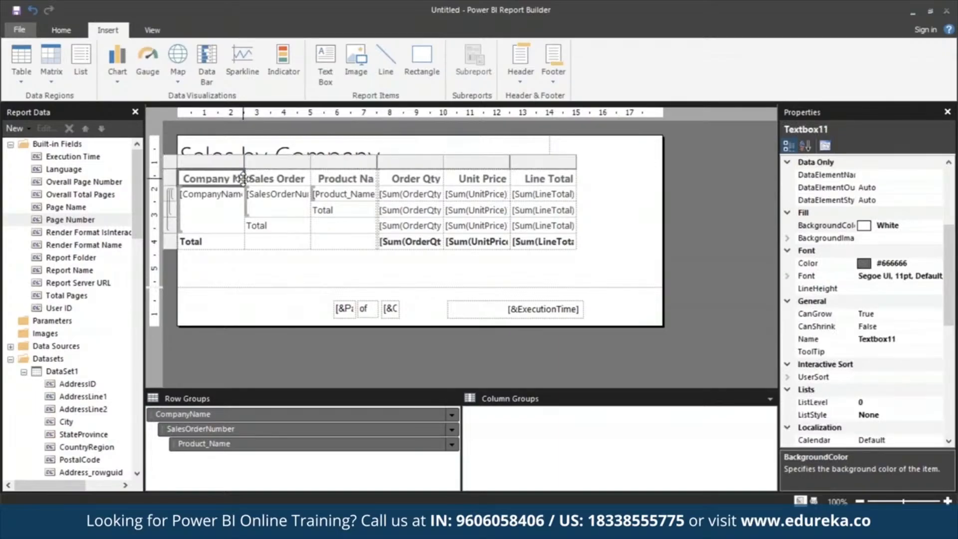
{"action": "left_click_drag", "start_coordinate": [244, 165], "coordinate": [282, 166]}
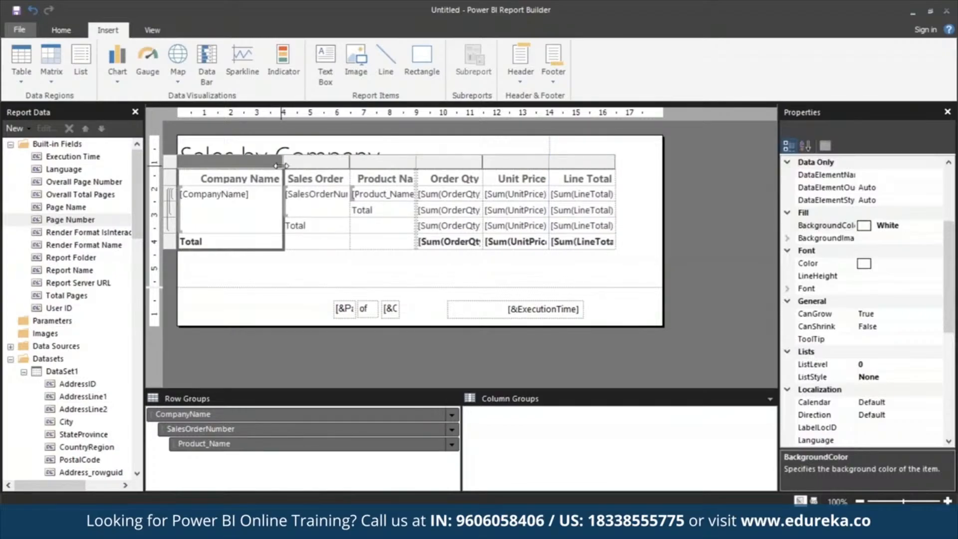
{"action": "left_click_drag", "start_coordinate": [417, 159], "coordinate": [438, 158]}
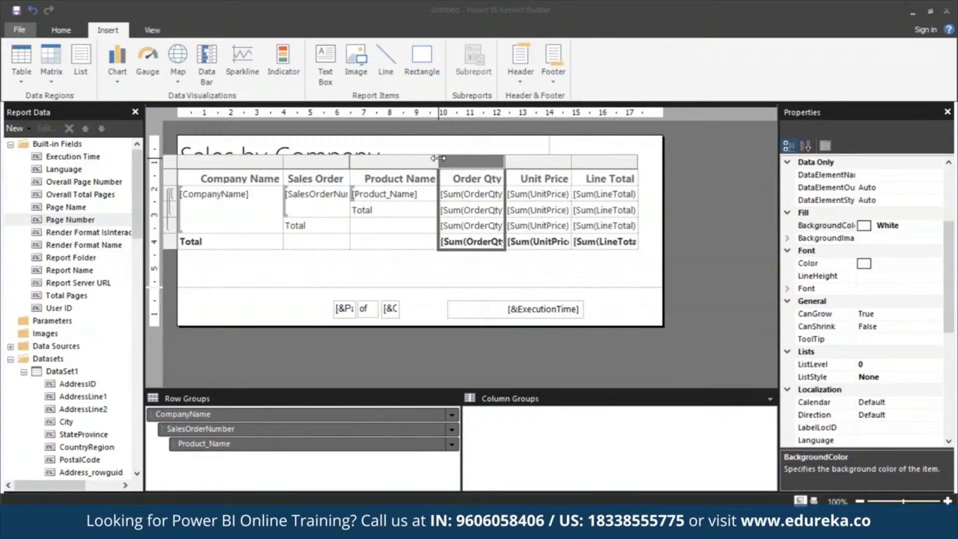
{"action": "left_click", "coordinate": [307, 311]}
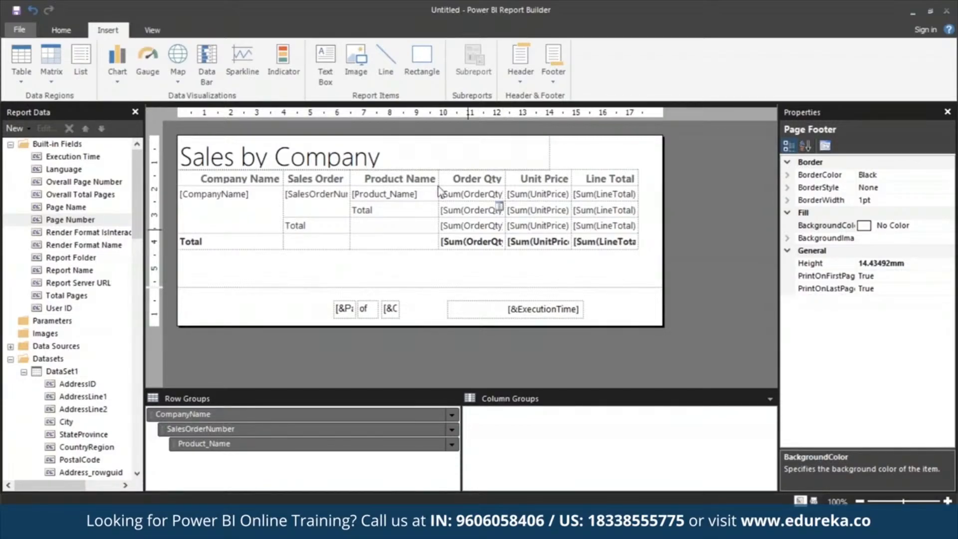
Apply the Currency number format to all cells of the Order Qty, Unit Price and Line Total columns
{"action": "left_click", "coordinate": [499, 181]}
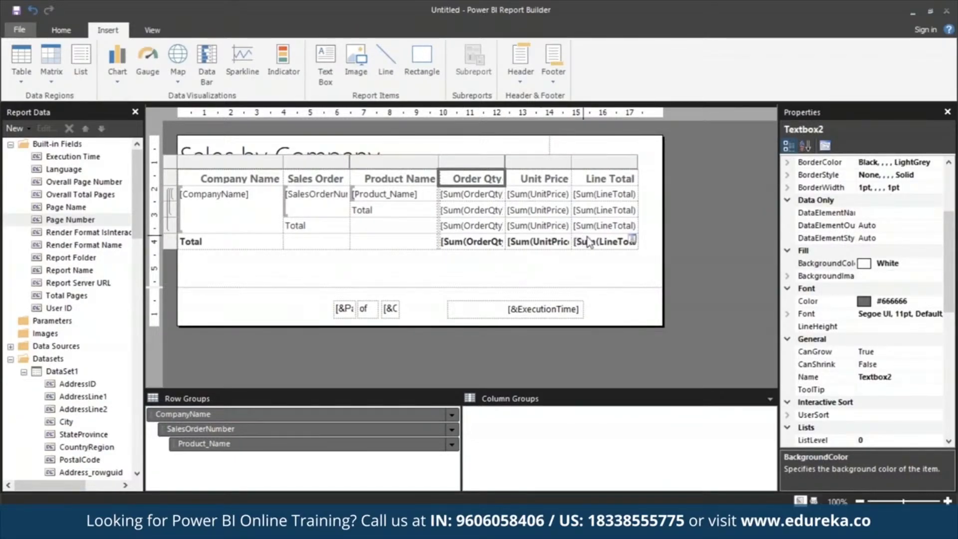
{"action": "left_click", "coordinate": [603, 243], "text": "shift"}
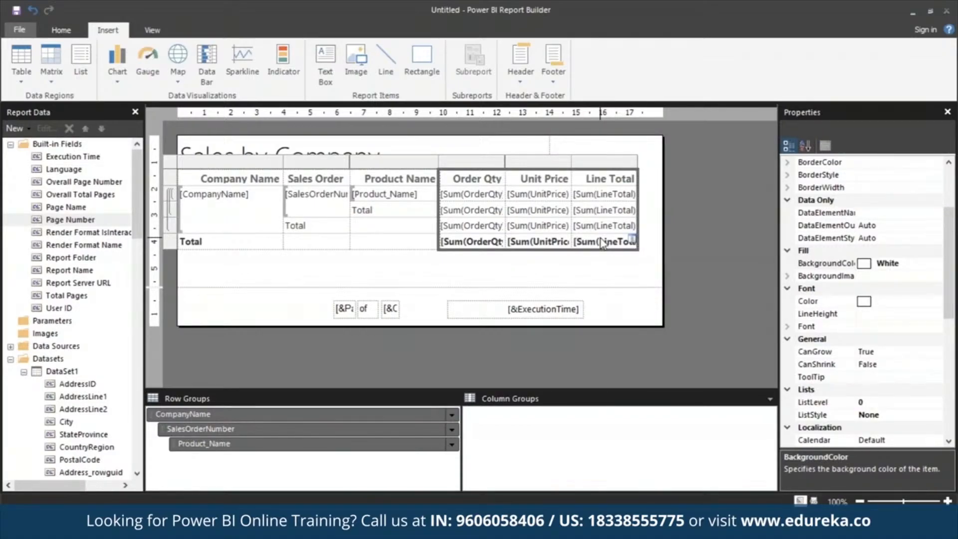
{"action": "left_click", "coordinate": [55, 31]}
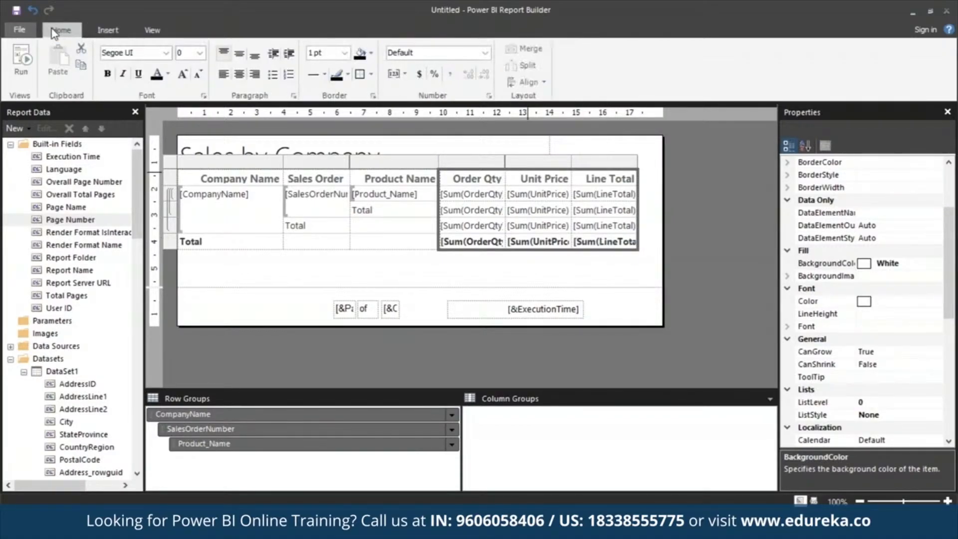
{"action": "left_click", "coordinate": [420, 75]}
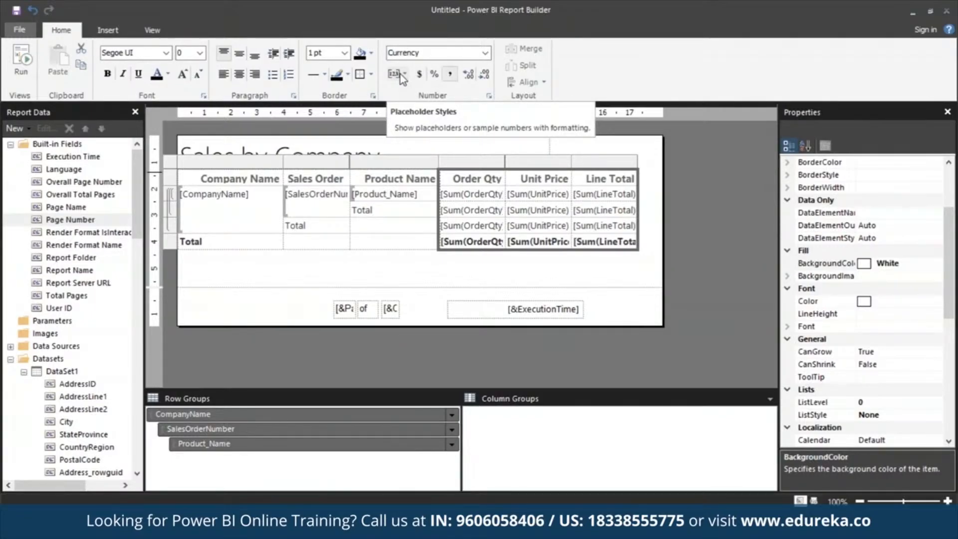
Switch the placeholder style to Sample Values so the number cells display formatted sample numbers
{"action": "left_click", "coordinate": [400, 74]}
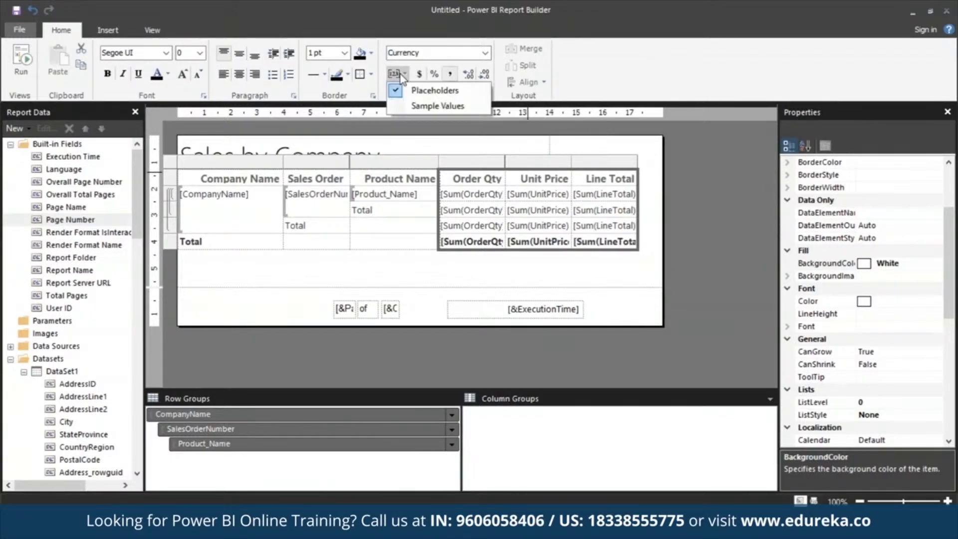
{"action": "left_click", "coordinate": [413, 103]}
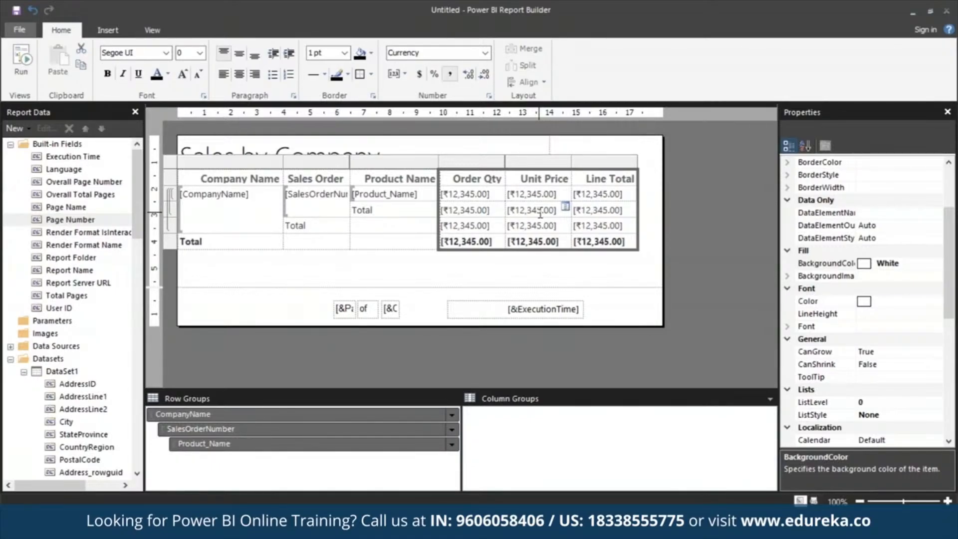
{"action": "left_click", "coordinate": [604, 274]}
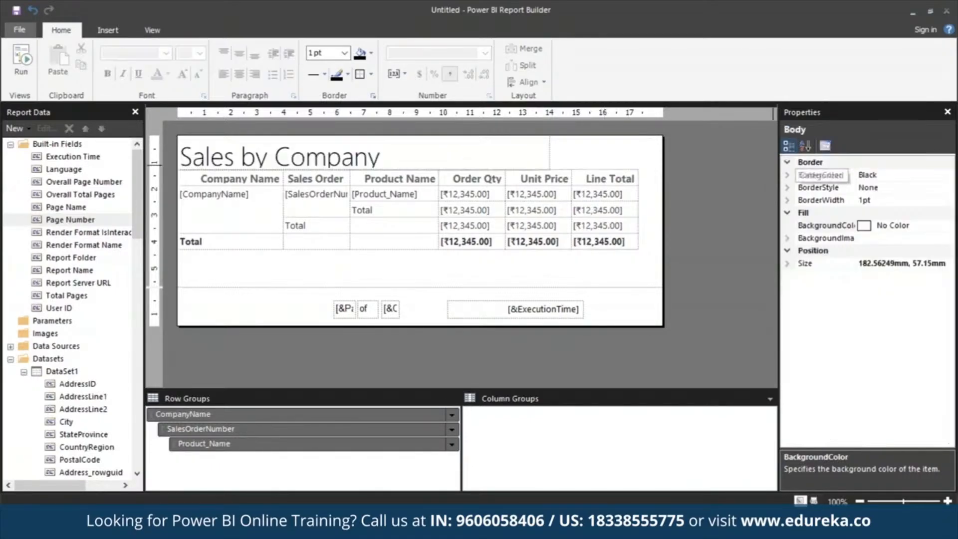
Turn on Advanced Mode for the row and column groups
{"action": "left_click", "coordinate": [153, 31]}
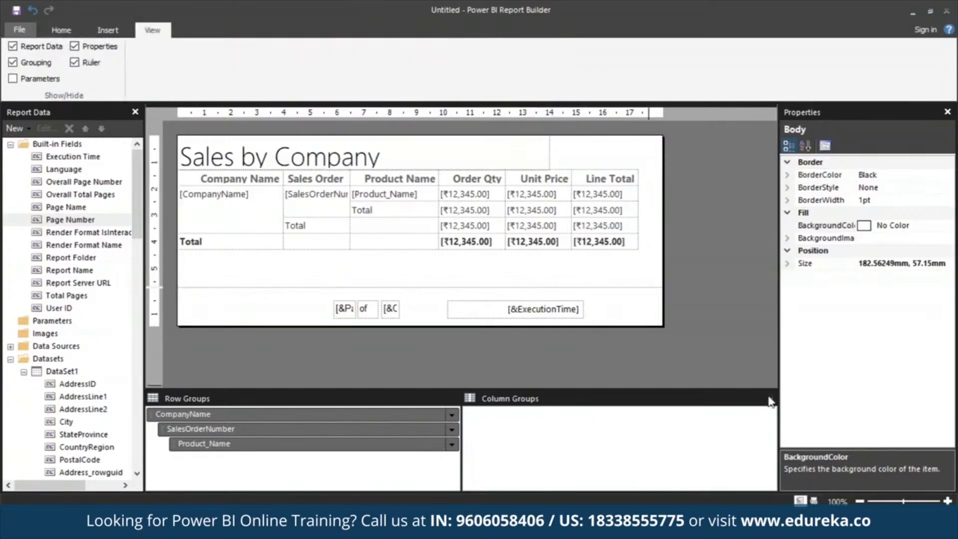
{"action": "left_click", "coordinate": [770, 400]}
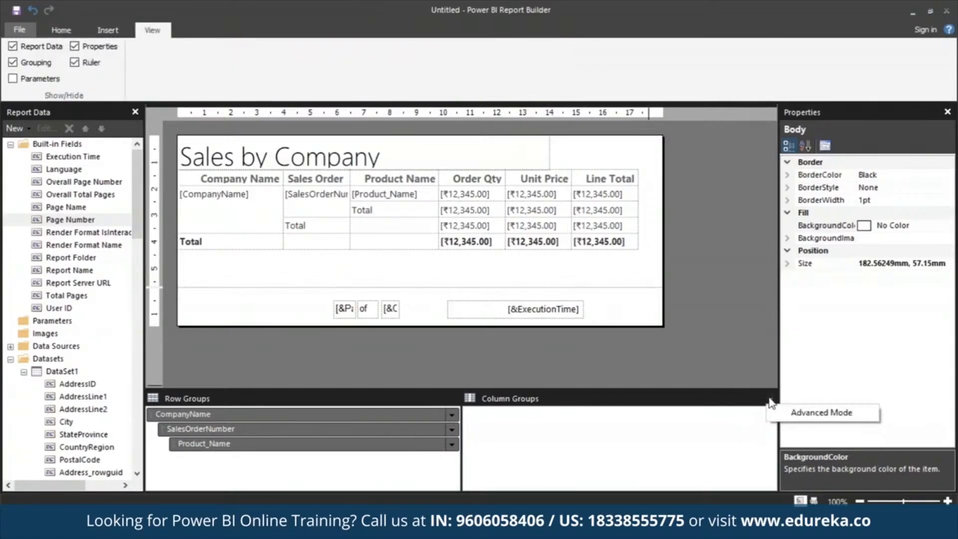
{"action": "left_click", "coordinate": [773, 411]}
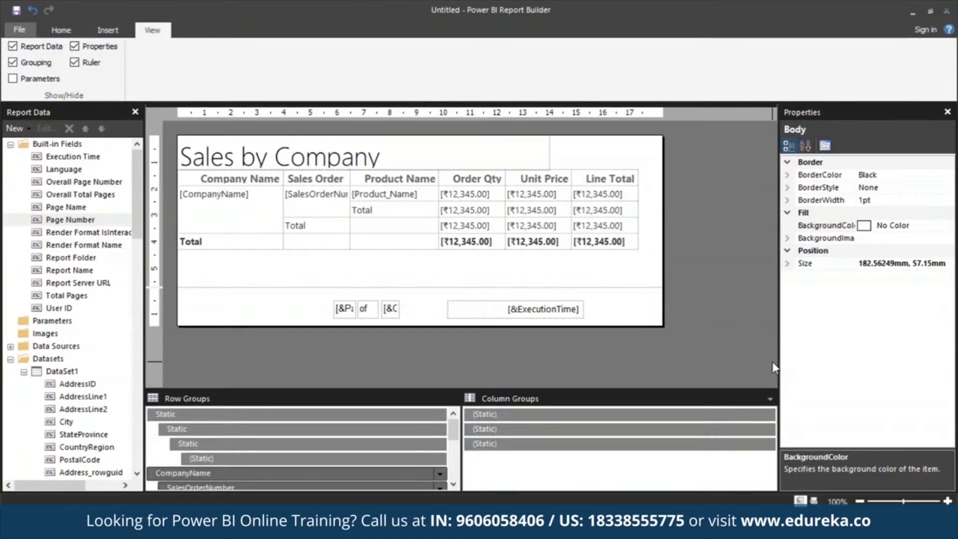
Set KeepWithGroup to After and RepeatOnNewPage to True for the topmost static row group member
{"action": "left_click", "coordinate": [320, 415]}
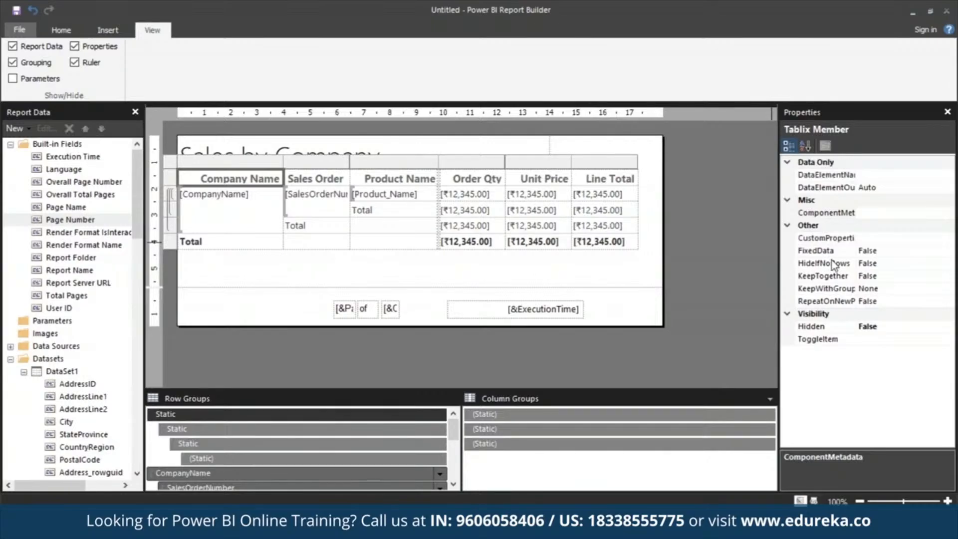
{"action": "left_click", "coordinate": [866, 290]}
{"action": "double_click", "coordinate": [879, 292]}
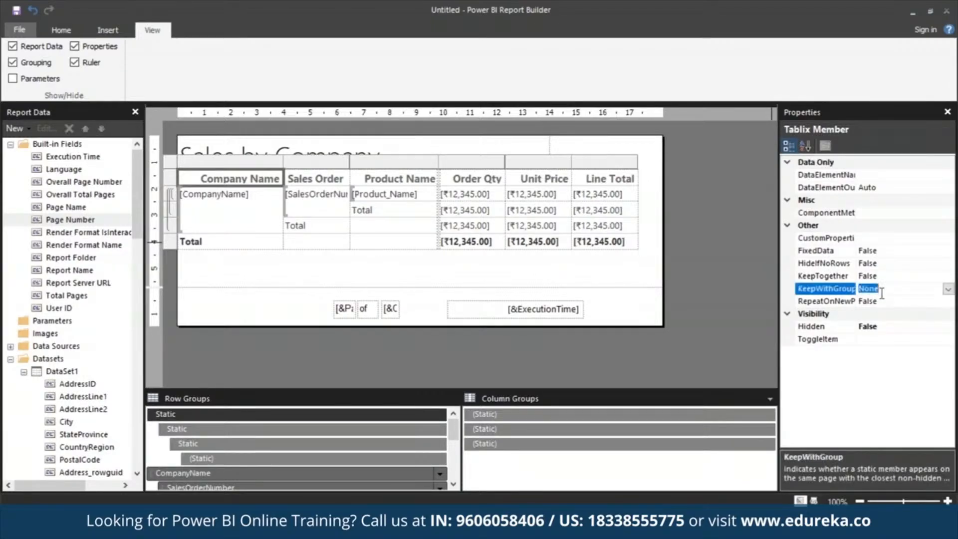
{"action": "double_click", "coordinate": [885, 293]}
{"action": "left_click", "coordinate": [883, 302]}
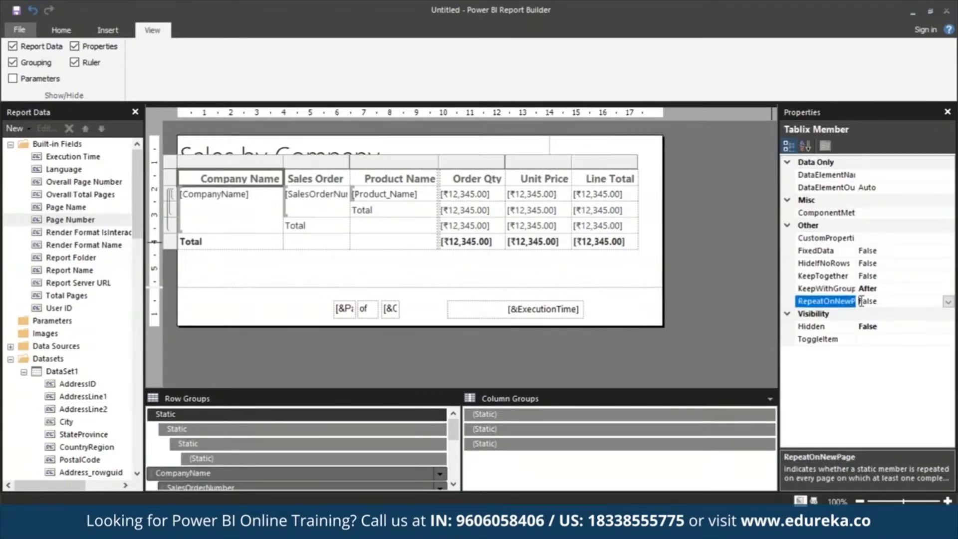
{"action": "double_click", "coordinate": [898, 306]}
Run the report and check its print layout, advancing to page 3 to inspect the repeated column headers
{"action": "left_click", "coordinate": [54, 31]}
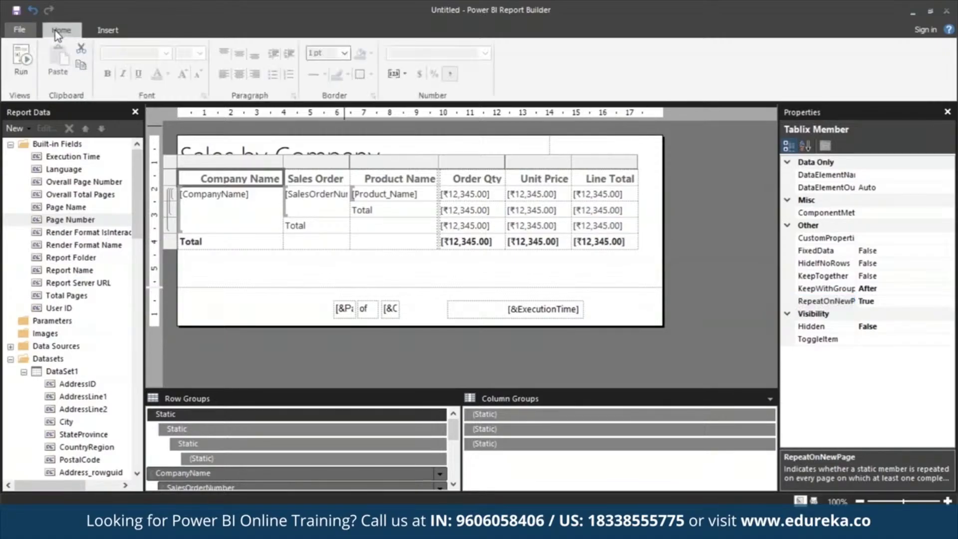
{"action": "left_click", "coordinate": [20, 73]}
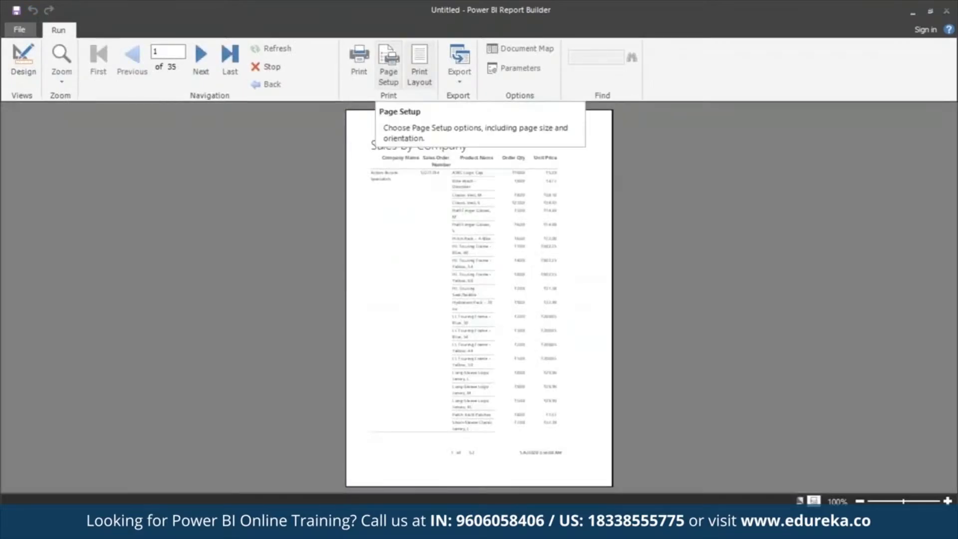
{"action": "left_click", "coordinate": [425, 58]}
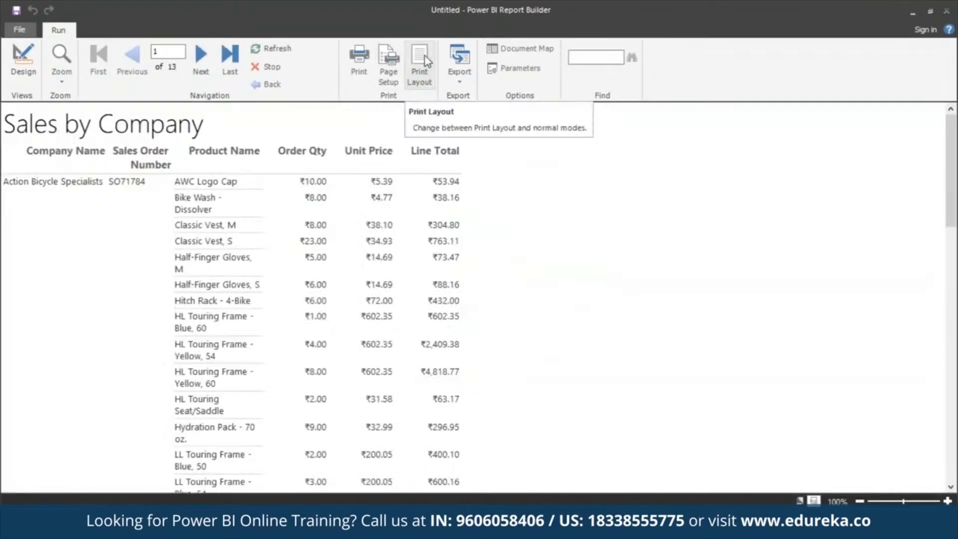
{"action": "left_click", "coordinate": [424, 56]}
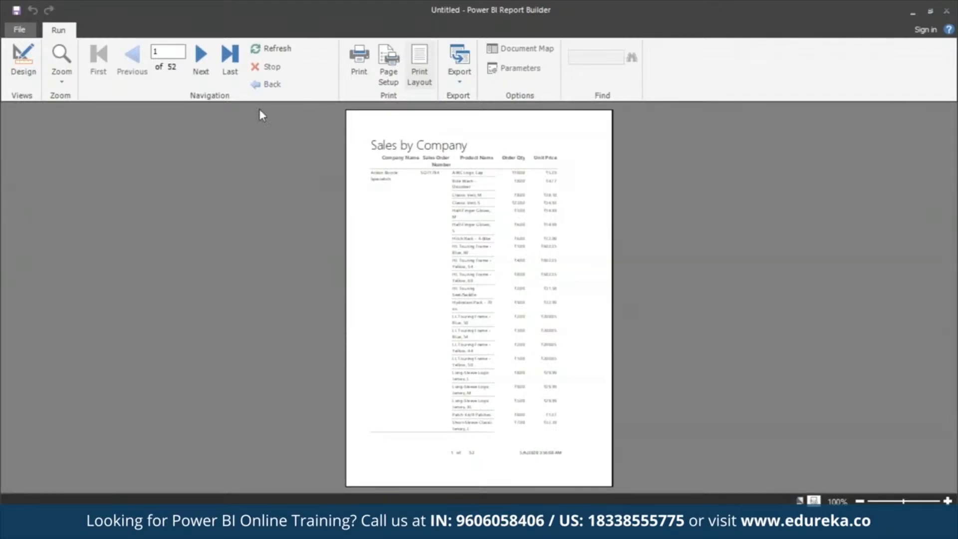
{"action": "left_click", "coordinate": [209, 62]}
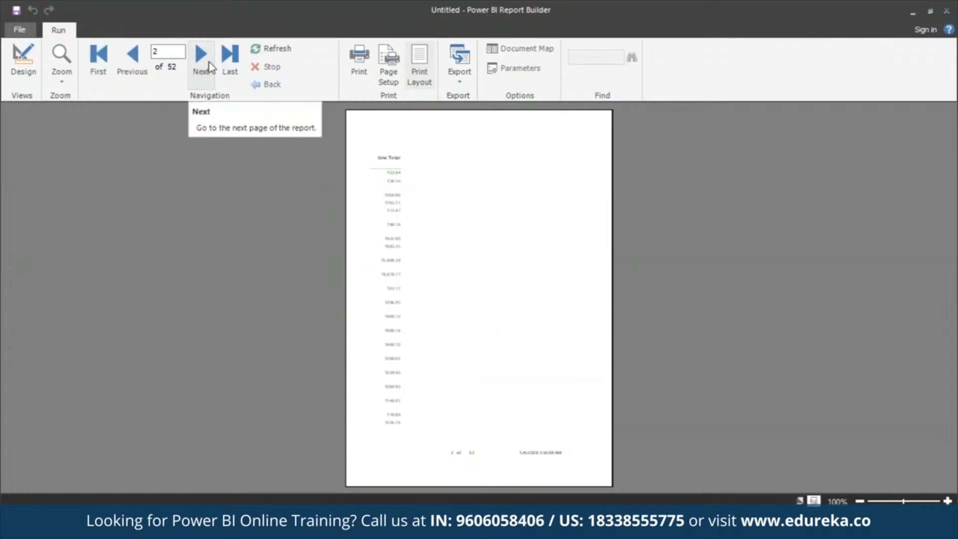
{"action": "left_click", "coordinate": [209, 62]}
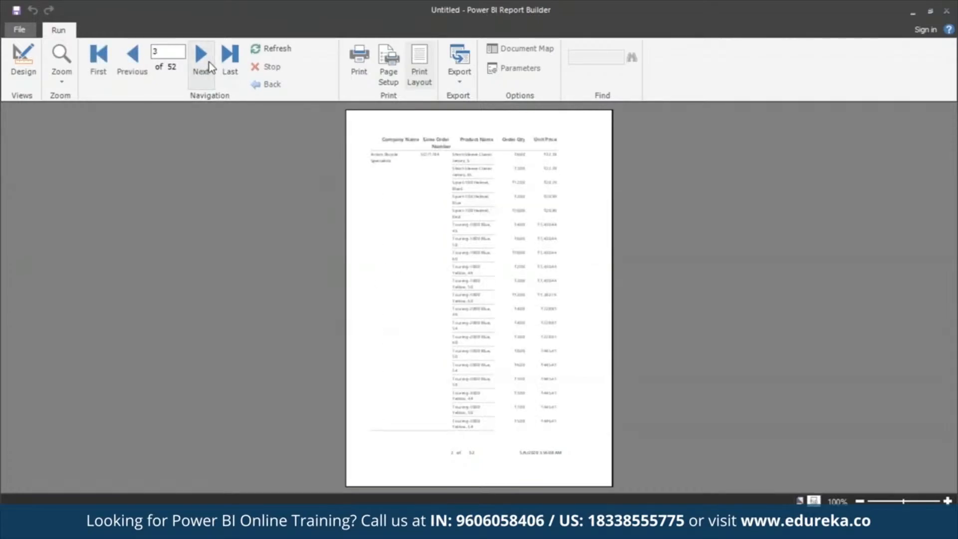
Check page 4 of the print layout, return to the report design and narrow the whole table to about the ruler's 14 mark
{"action": "left_click", "coordinate": [209, 62]}
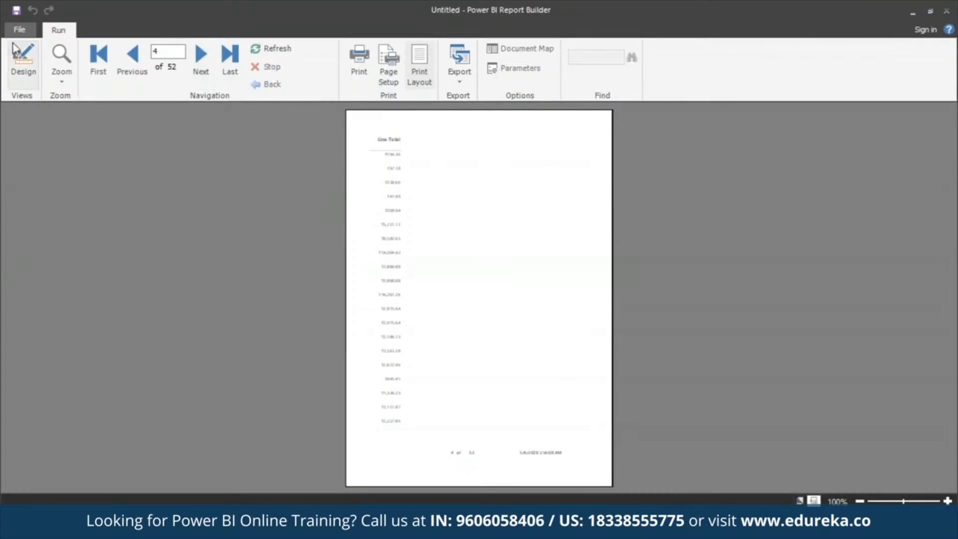
{"action": "left_click", "coordinate": [25, 55]}
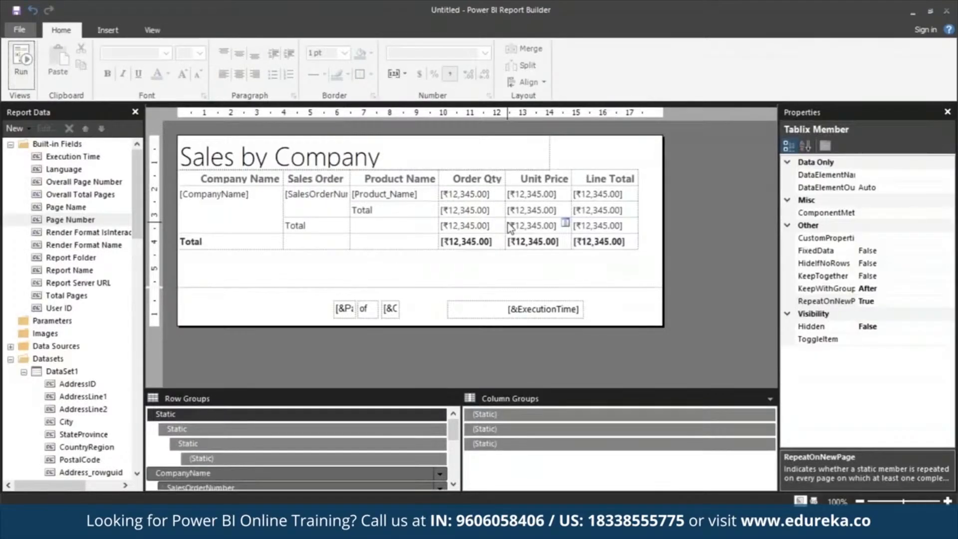
{"action": "left_click", "coordinate": [639, 169]}
{"action": "left_click_drag", "start_coordinate": [641, 166], "coordinate": [551, 167]}
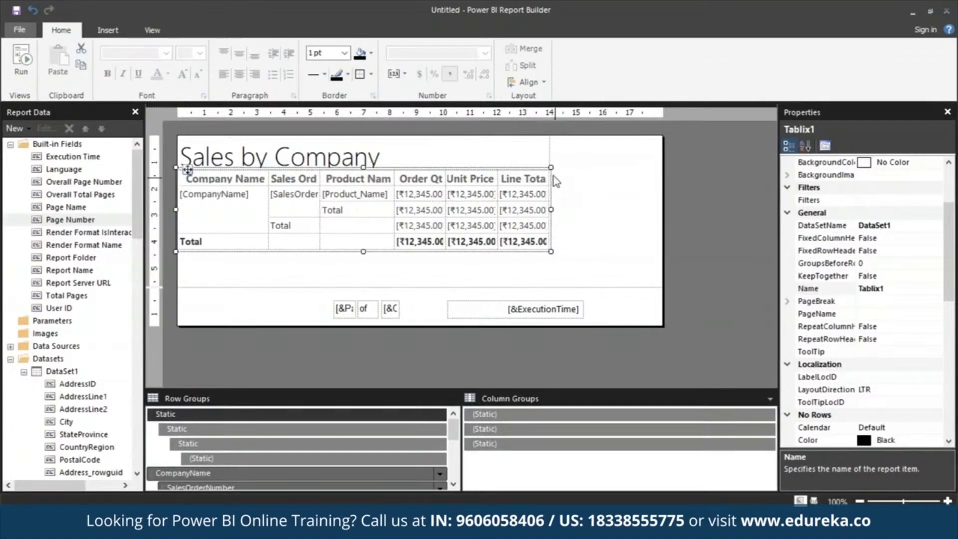
Adjust the individual column widths so the Sales Order, Product Name, Order Qty, Unit Price and Line Total headings fit within the narrower table
{"action": "left_click", "coordinate": [502, 179]}
{"action": "left_click_drag", "start_coordinate": [498, 160], "coordinate": [549, 161]}
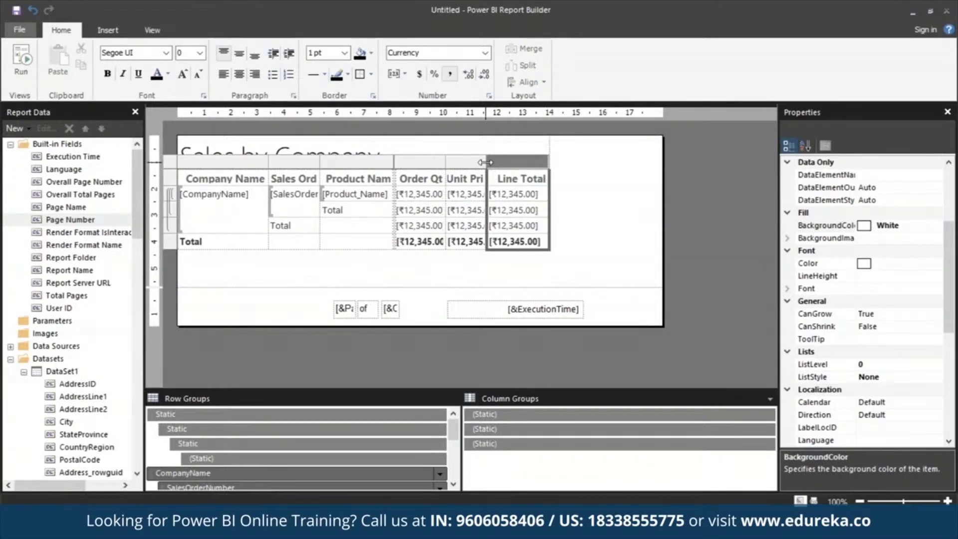
{"action": "left_click_drag", "start_coordinate": [487, 161], "coordinate": [398, 163]}
{"action": "left_click_drag", "start_coordinate": [319, 164], "coordinate": [331, 164]}
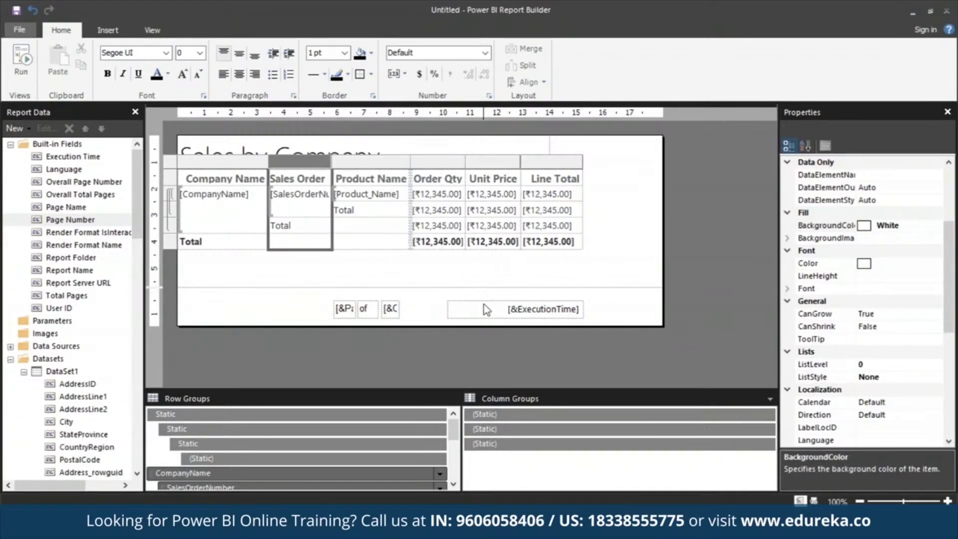
Run the report in print layout and inspect the last page, the page before it and the first page
{"action": "left_click", "coordinate": [21, 59]}
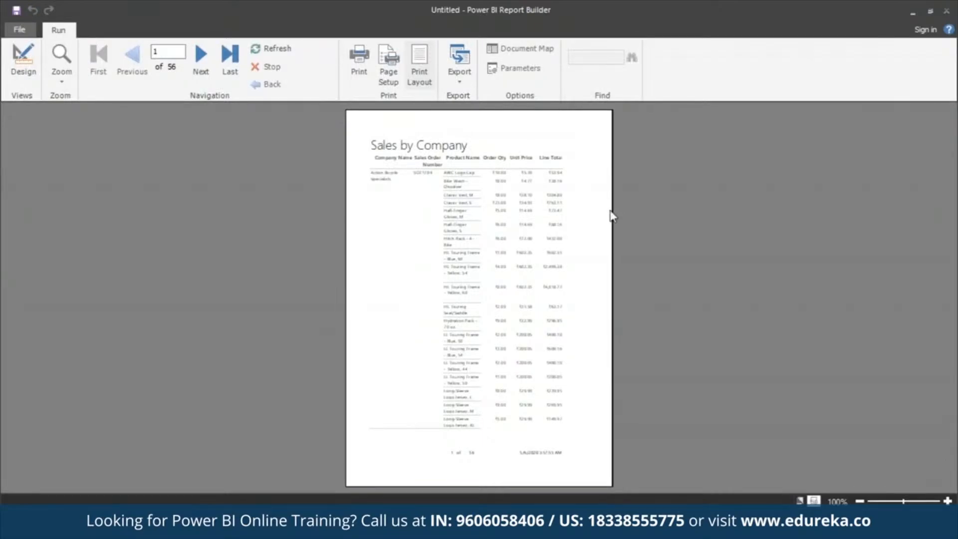
{"action": "left_click", "coordinate": [237, 70]}
{"action": "left_click", "coordinate": [133, 55]}
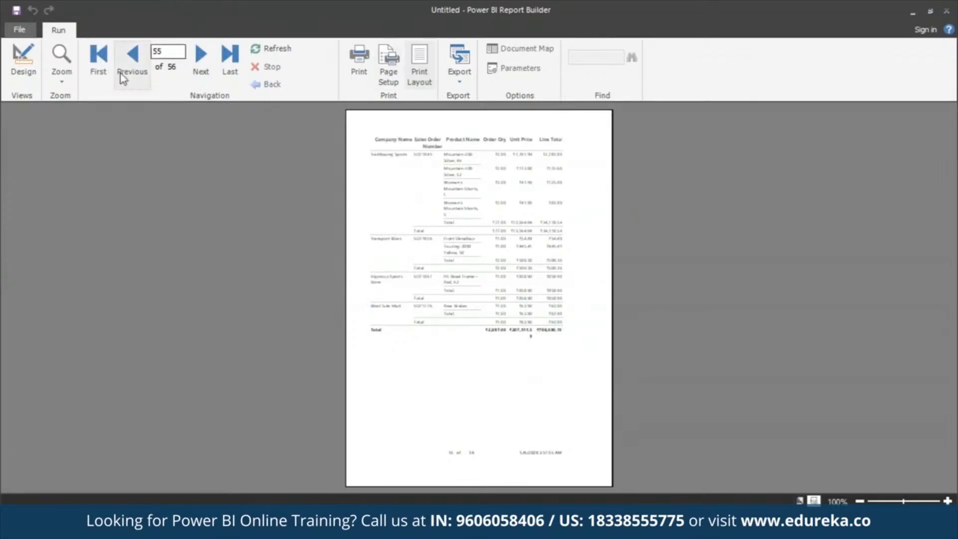
{"action": "left_click", "coordinate": [98, 55]}
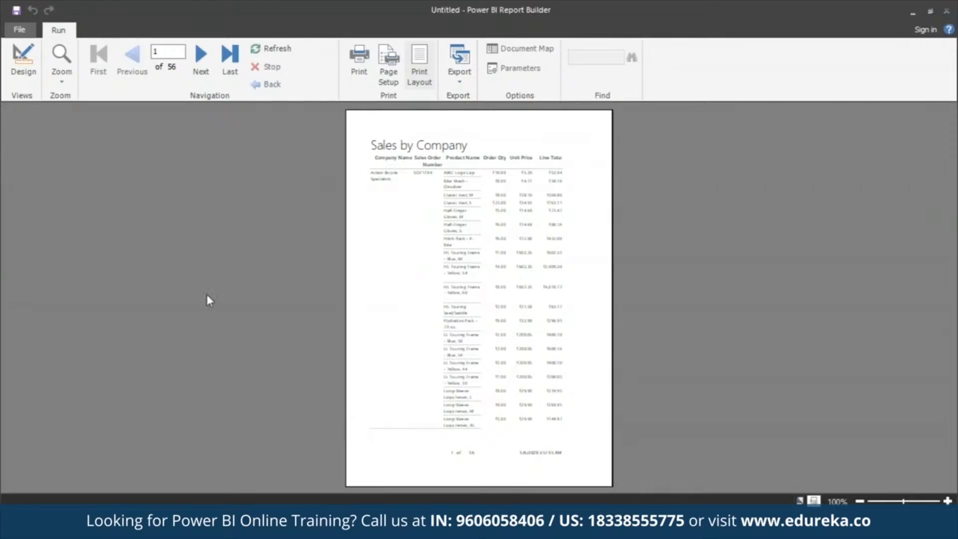
Turn off the print layout and review the first page from the title to the footer and back
{"action": "left_click", "coordinate": [419, 63]}
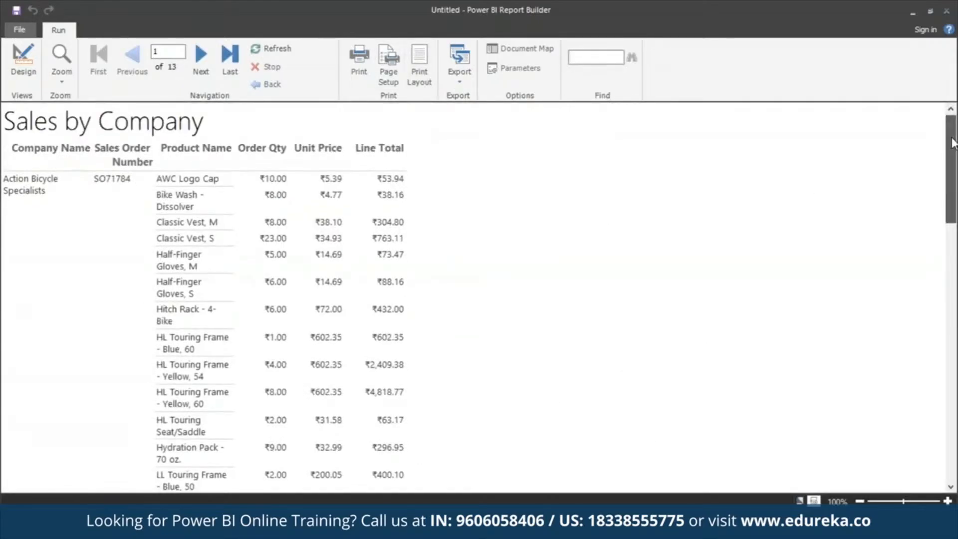
{"action": "left_click_drag", "start_coordinate": [951, 142], "coordinate": [951, 399]}
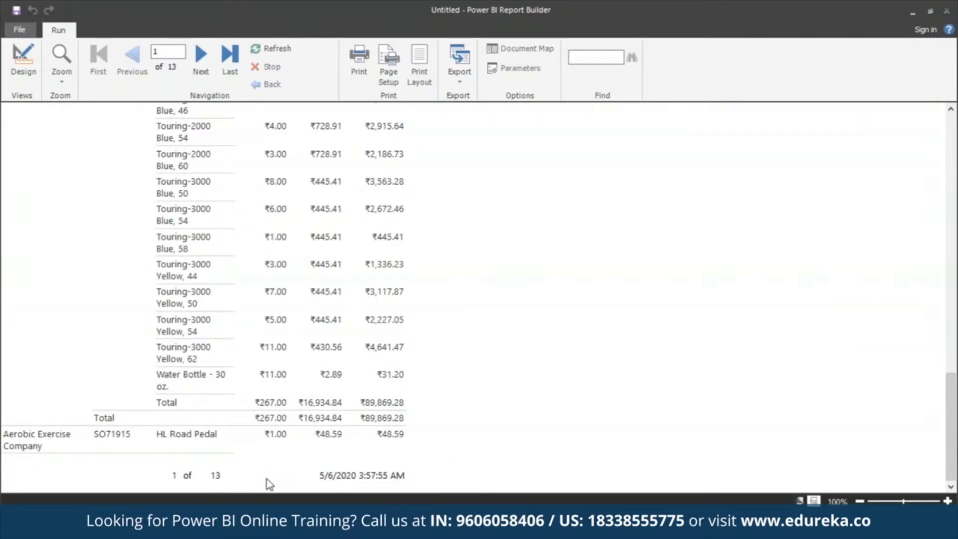
{"action": "left_click", "coordinate": [952, 142]}
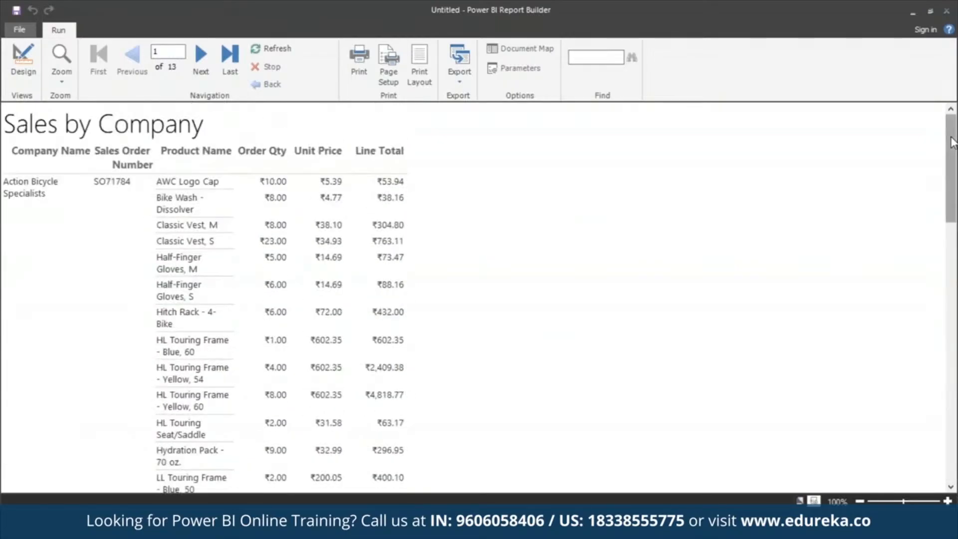